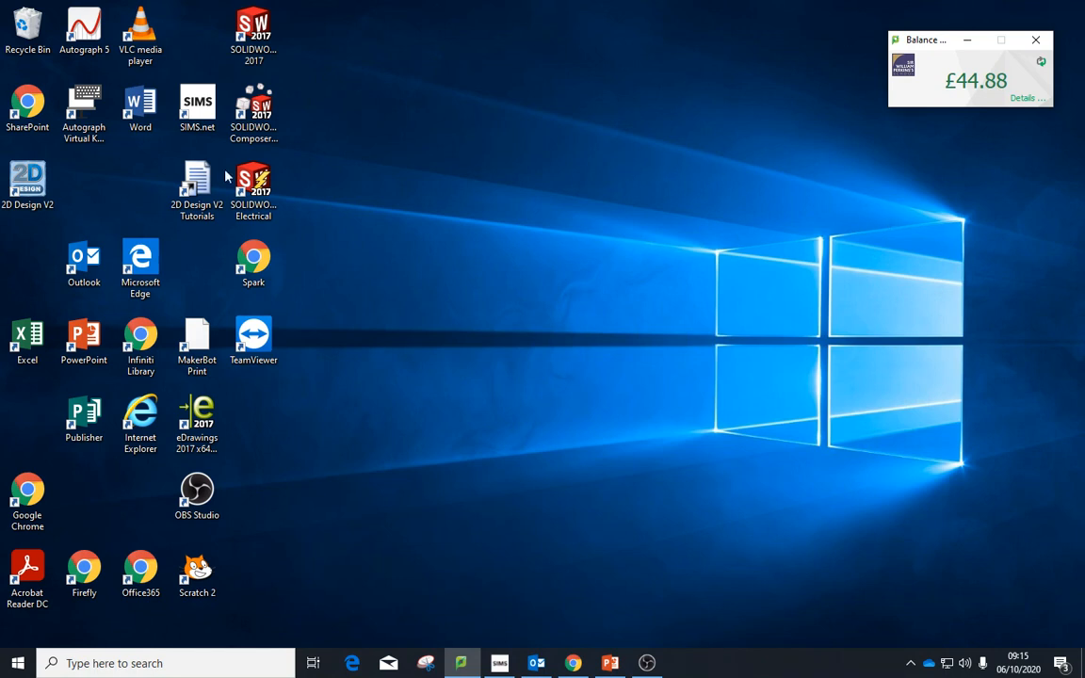
Step: Launch 2D Design V2 and browse for an existing drawing in the Year 7 folder of Design & Technology on the studentareas drive
{"action": "double_click", "coordinate": [27, 194]}
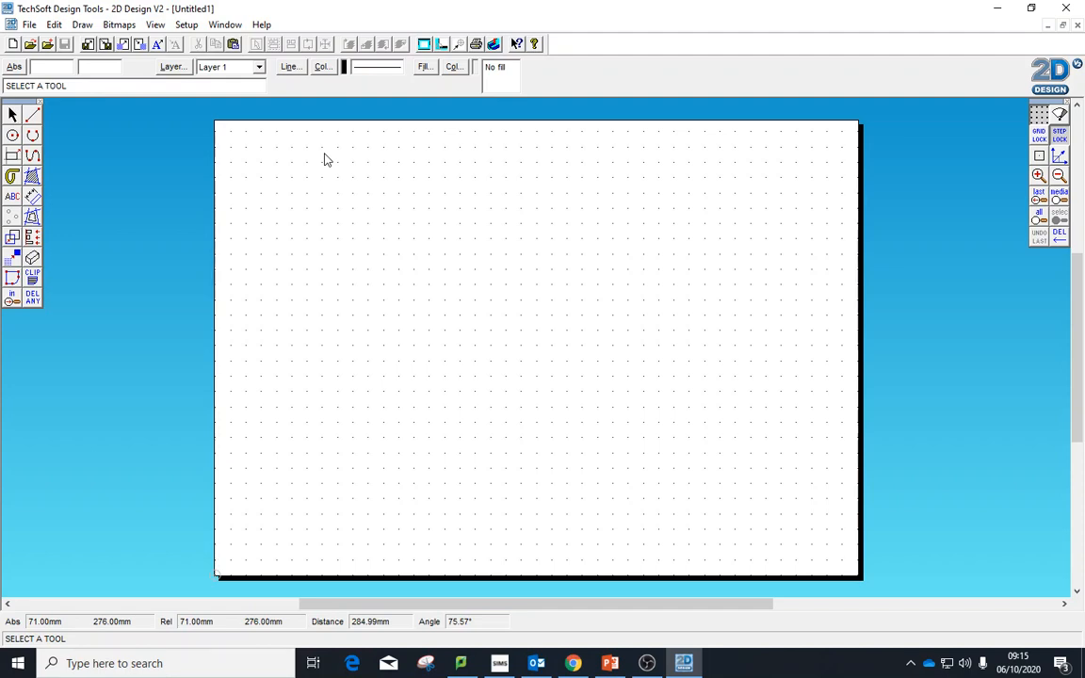
{"action": "left_click", "coordinate": [26, 25]}
{"action": "left_click", "coordinate": [45, 59]}
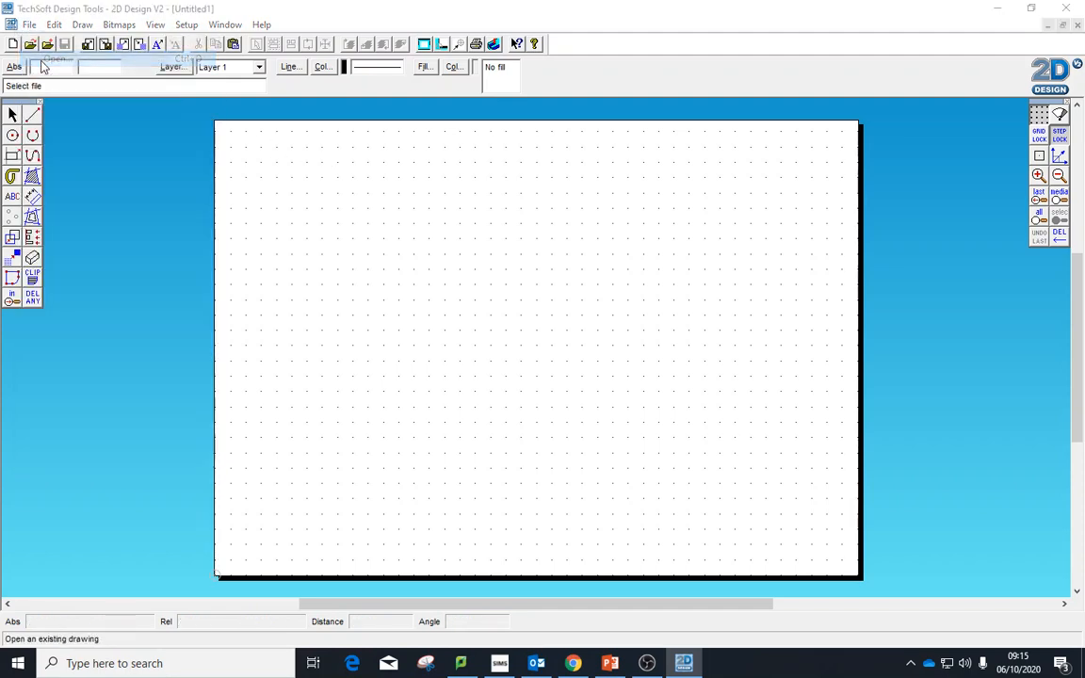
{"action": "left_click", "coordinate": [490, 201]}
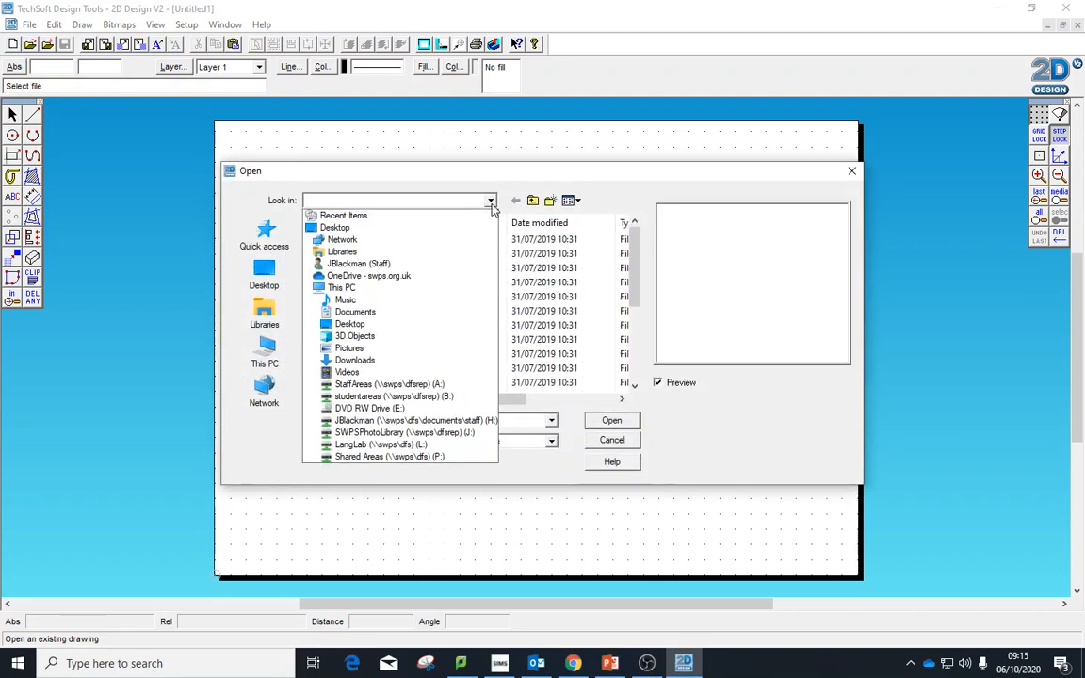
{"action": "left_click", "coordinate": [489, 201]}
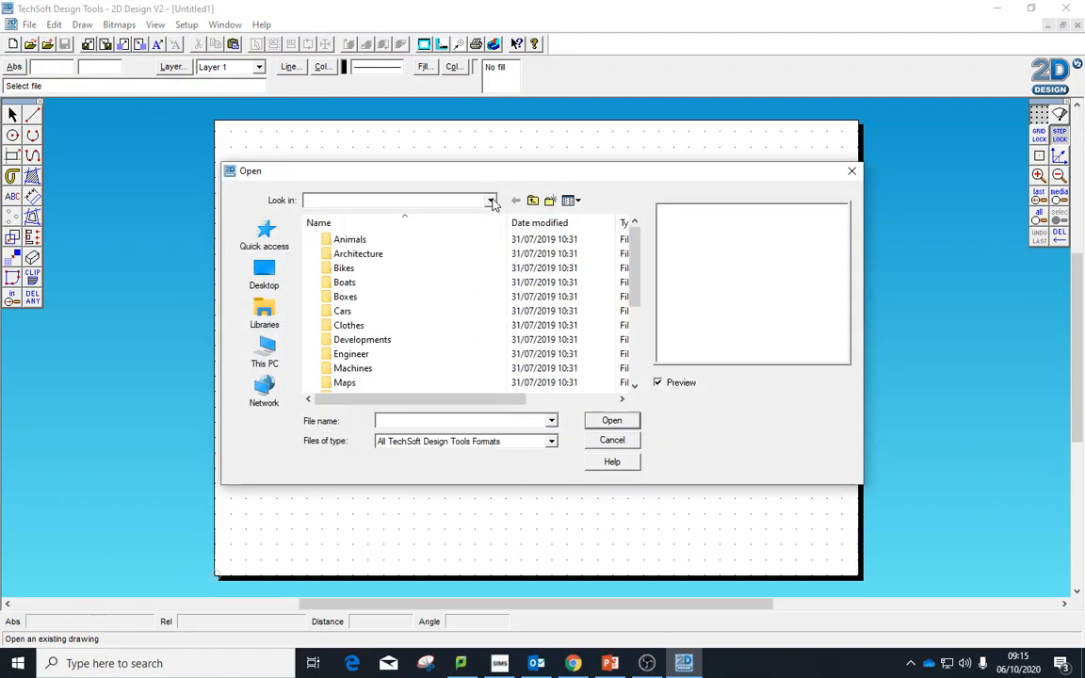
{"action": "left_click", "coordinate": [490, 201]}
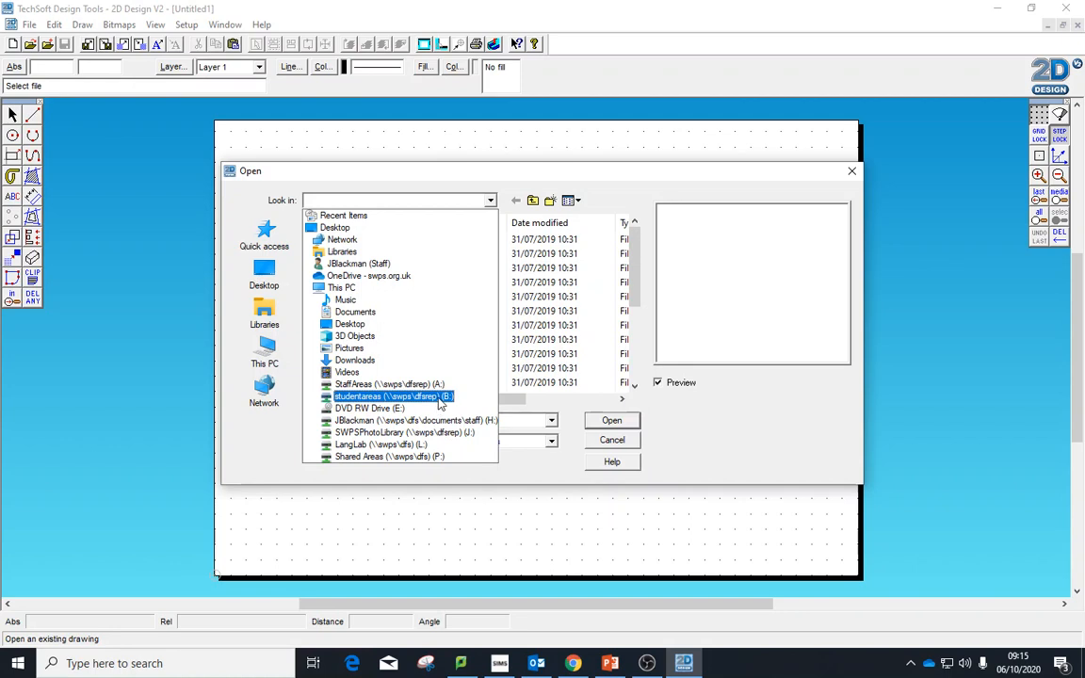
{"action": "left_click", "coordinate": [400, 396]}
{"action": "double_click", "coordinate": [406, 368]}
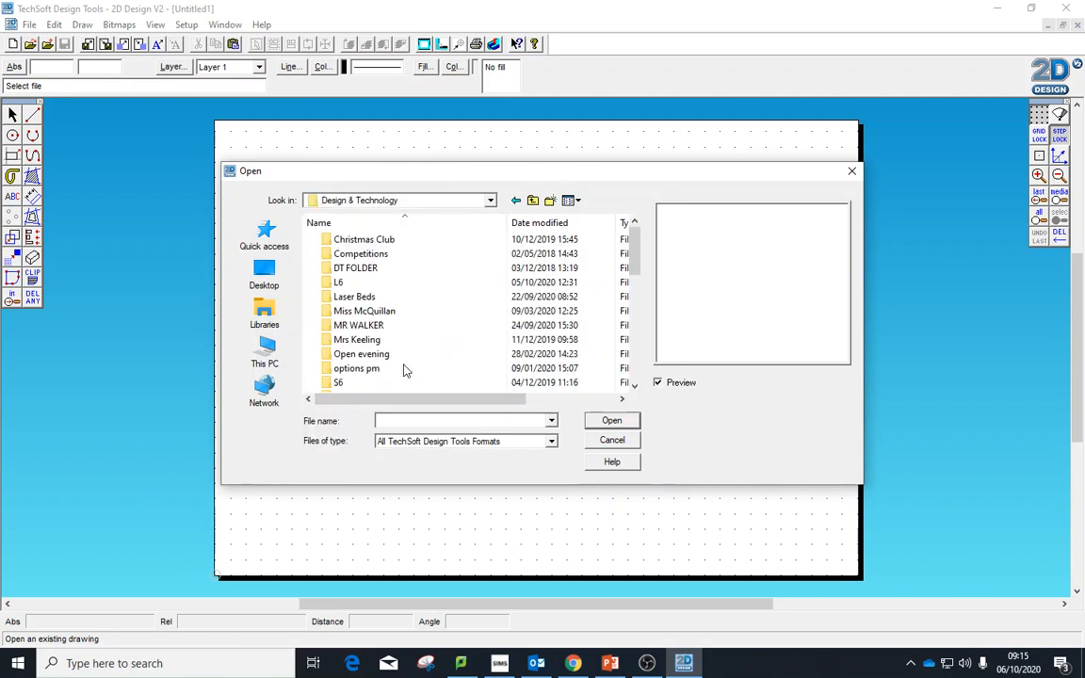
{"action": "scroll", "coordinate": [417, 355], "scroll_direction": "down", "scroll_amount": 3}
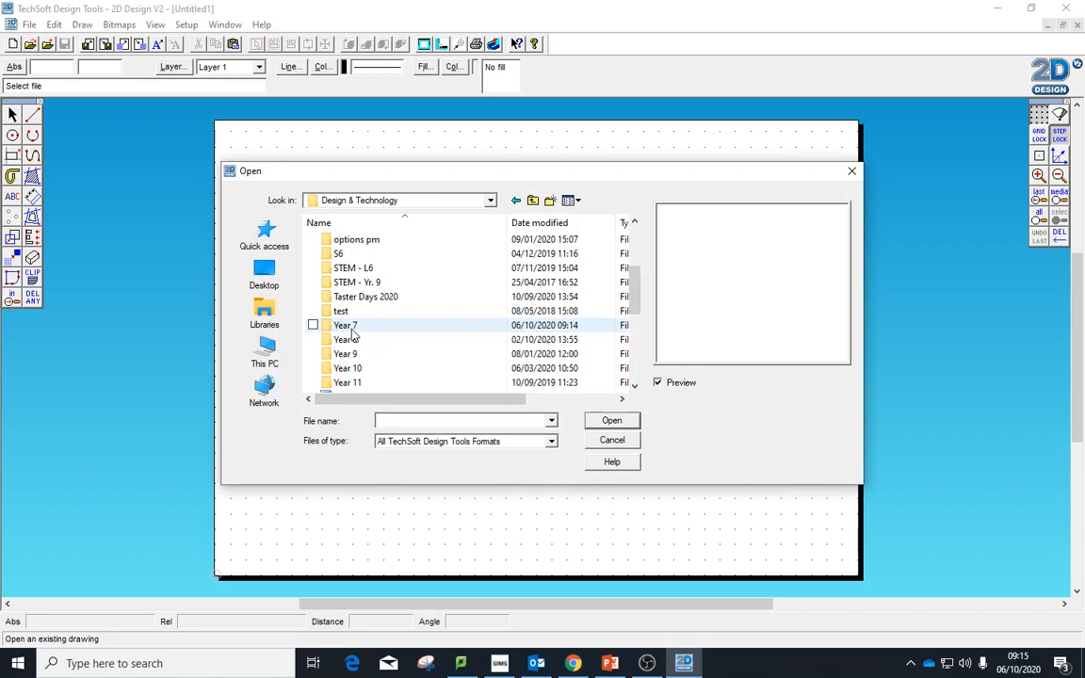
{"action": "double_click", "coordinate": [341, 326]}
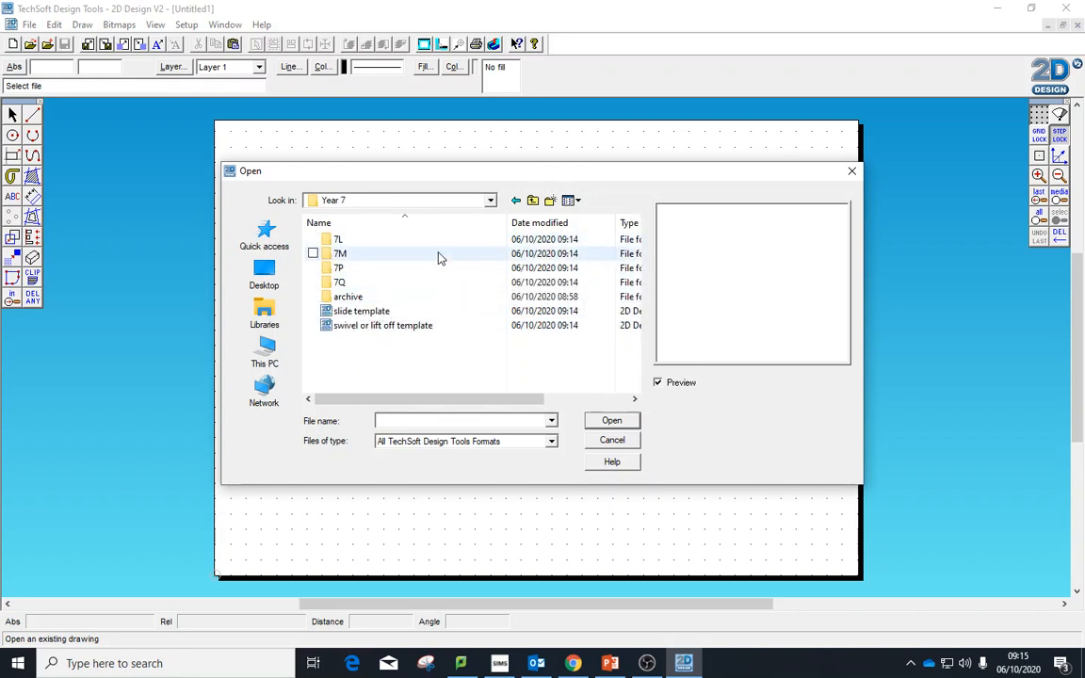
Step: Preview the slide template, then open the "swivel or lift off template" drawing
{"action": "left_click", "coordinate": [355, 314]}
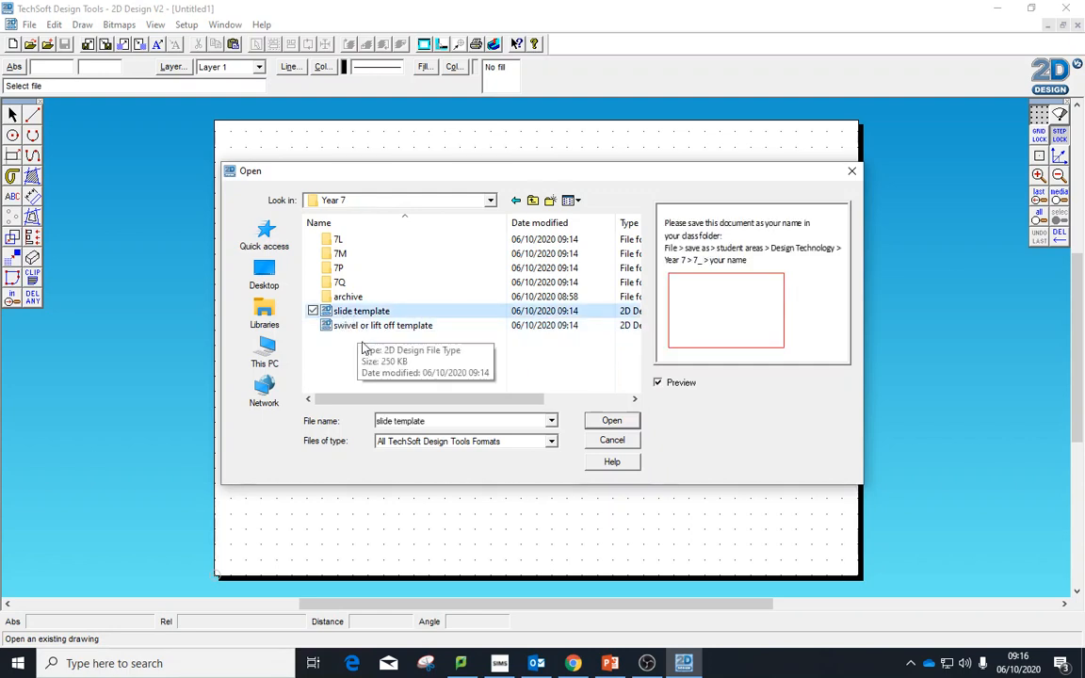
{"action": "left_click", "coordinate": [353, 327]}
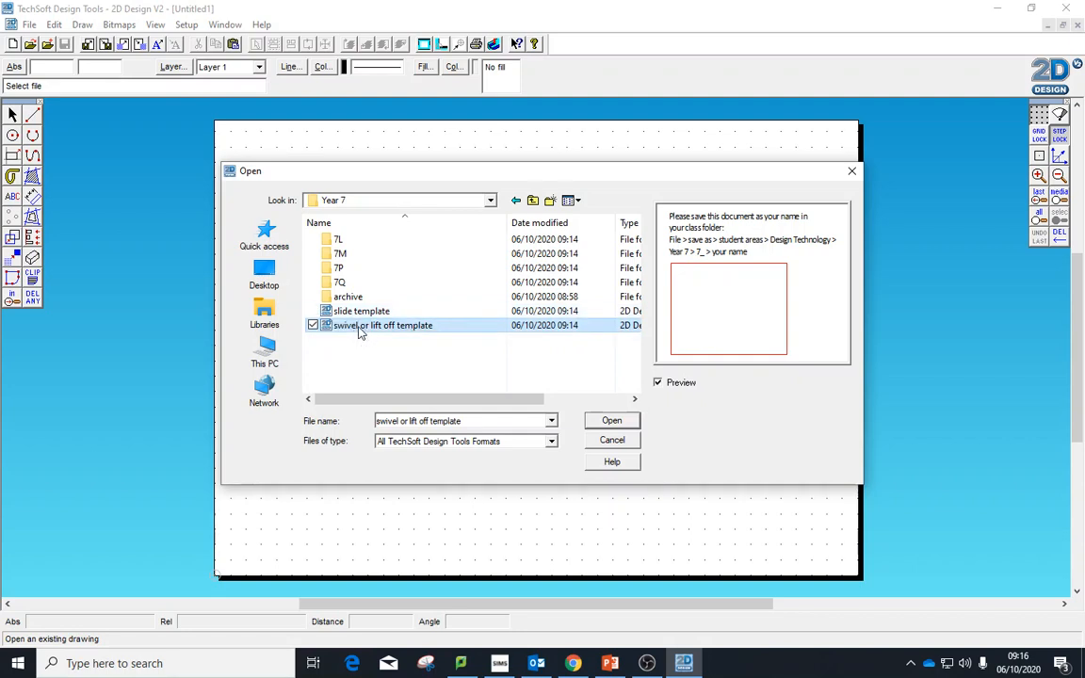
{"action": "double_click", "coordinate": [359, 328]}
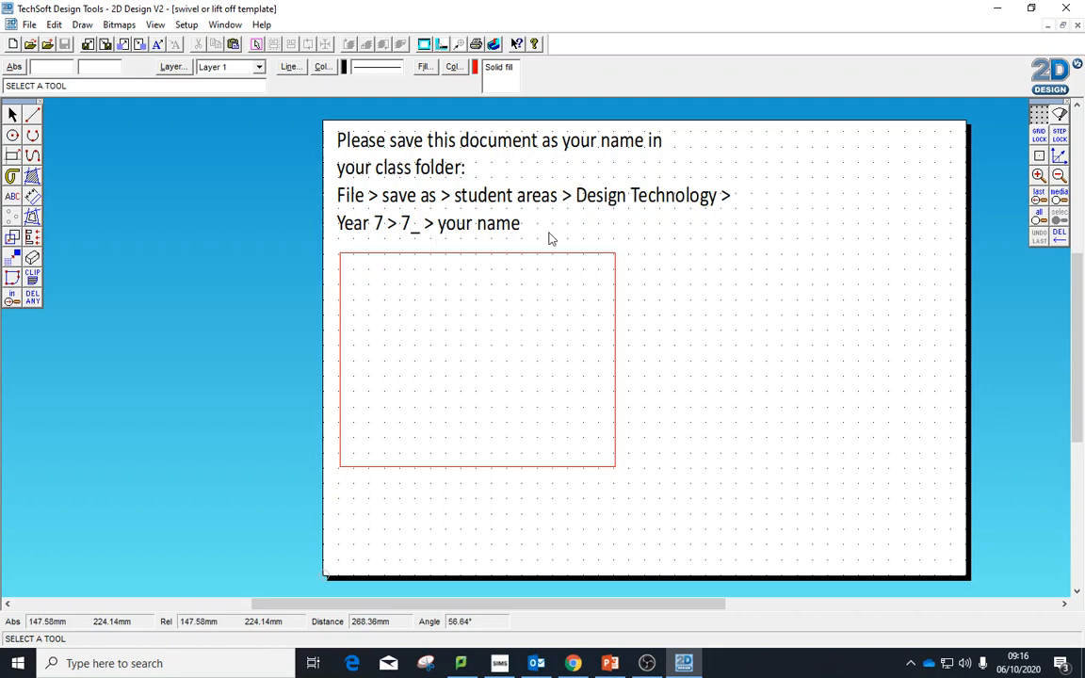
Step: Save a copy of the template in the 7Q class folder, using the author's name as the file name
{"action": "left_click", "coordinate": [29, 25]}
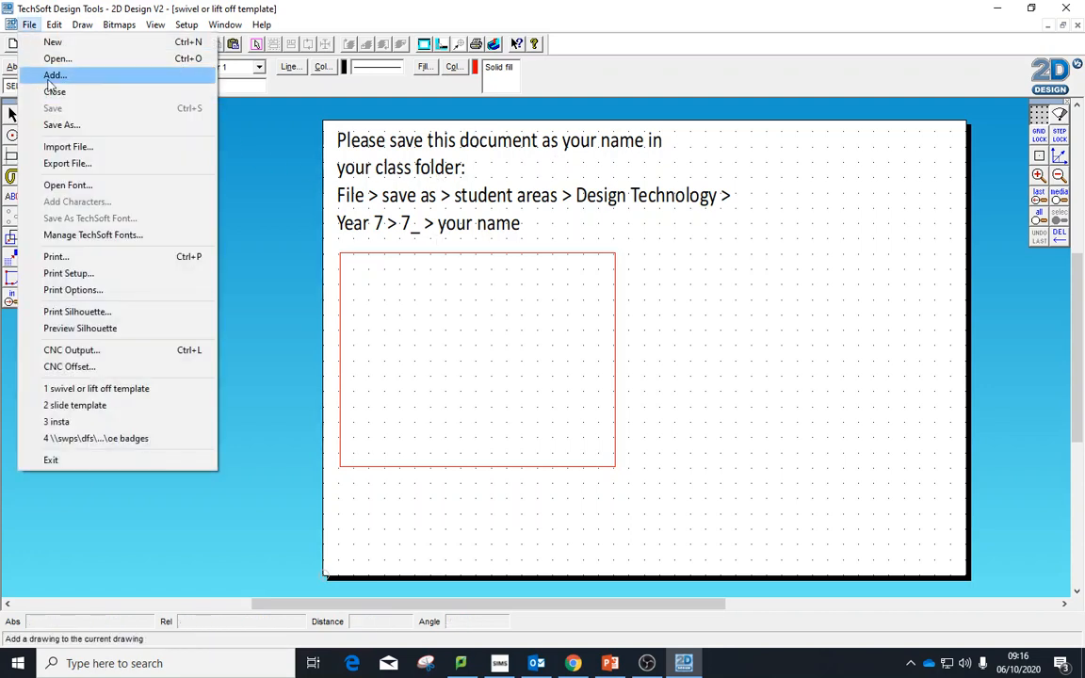
{"action": "left_click", "coordinate": [83, 126]}
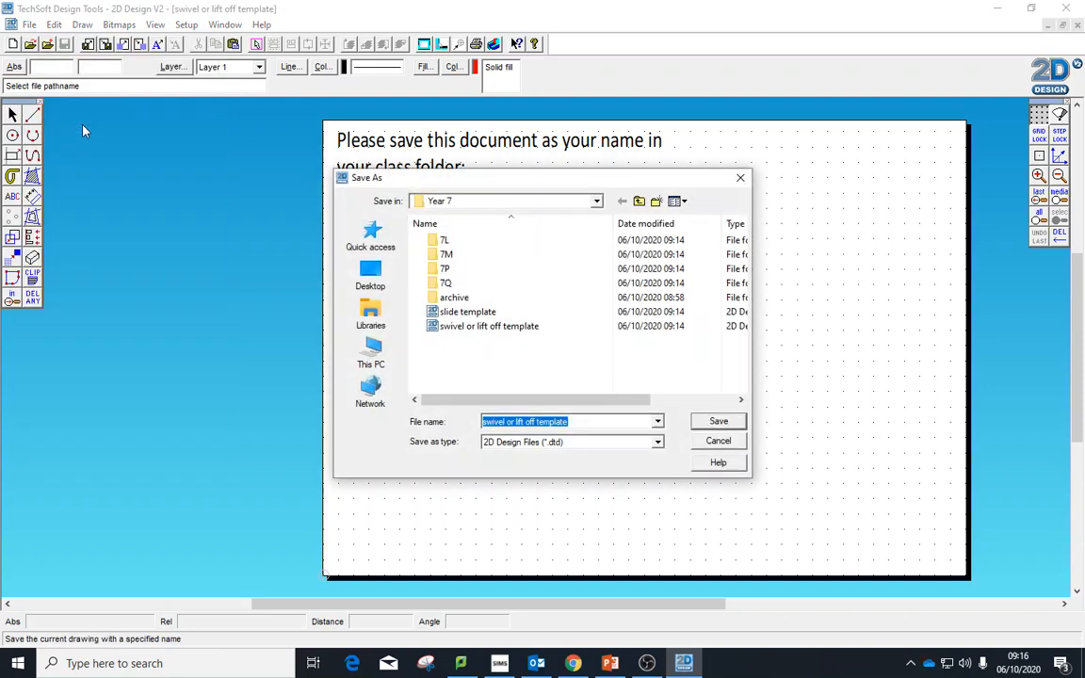
{"action": "double_click", "coordinate": [470, 286]}
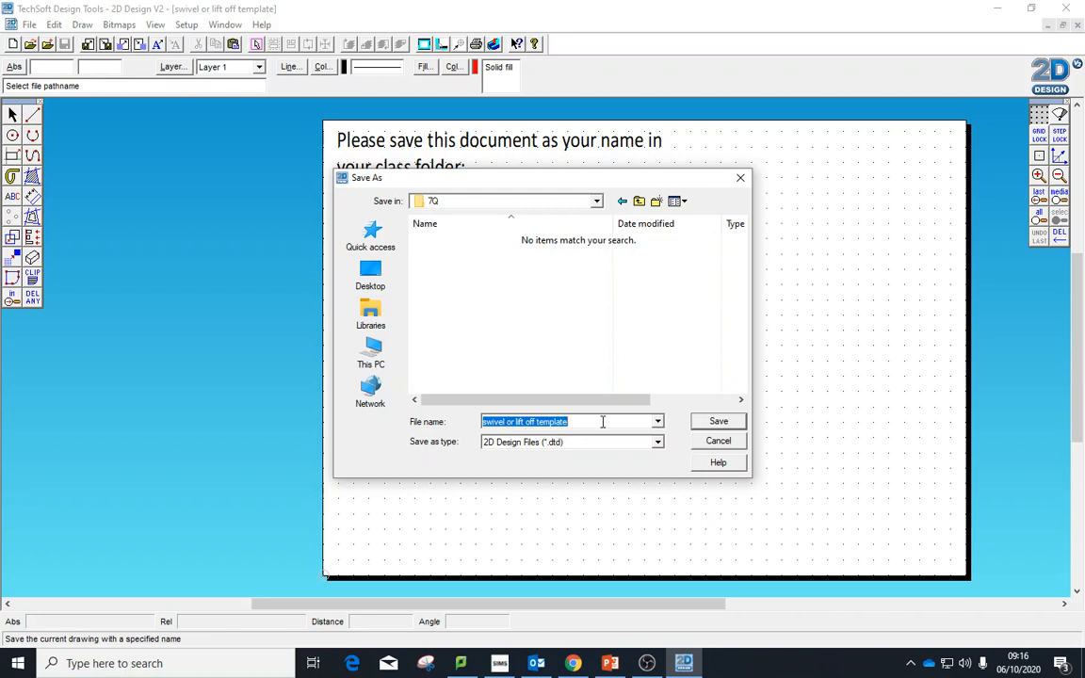
{"action": "key", "text": "BackSpace"}
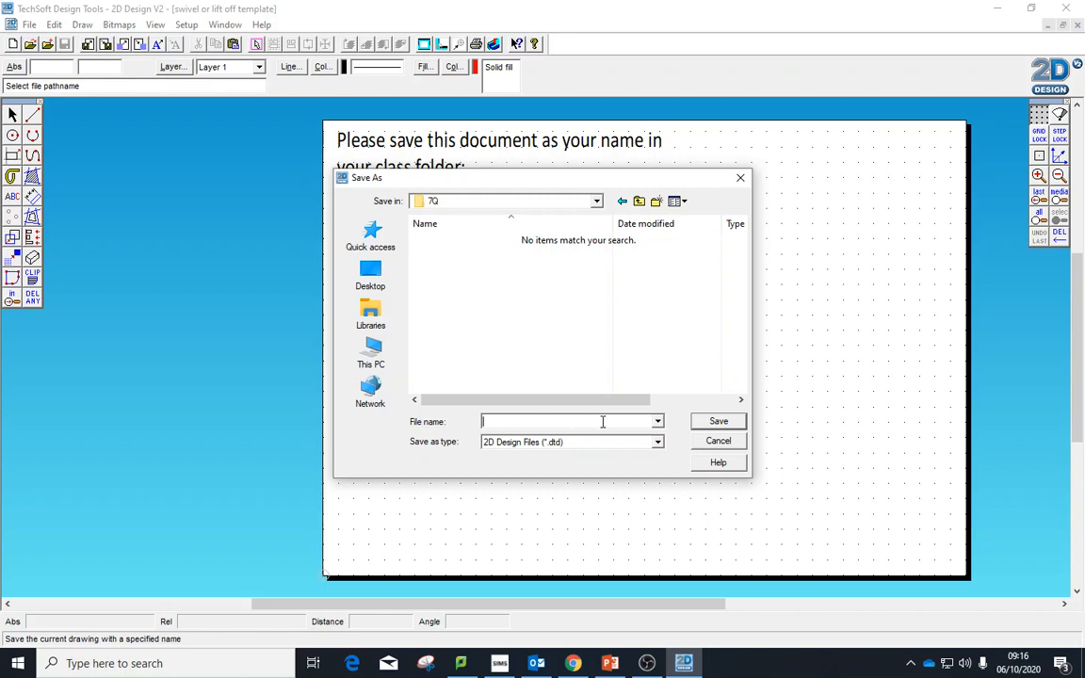
{"action": "type", "text": "Miss Blackman"}
{"action": "key", "text": "Return"}
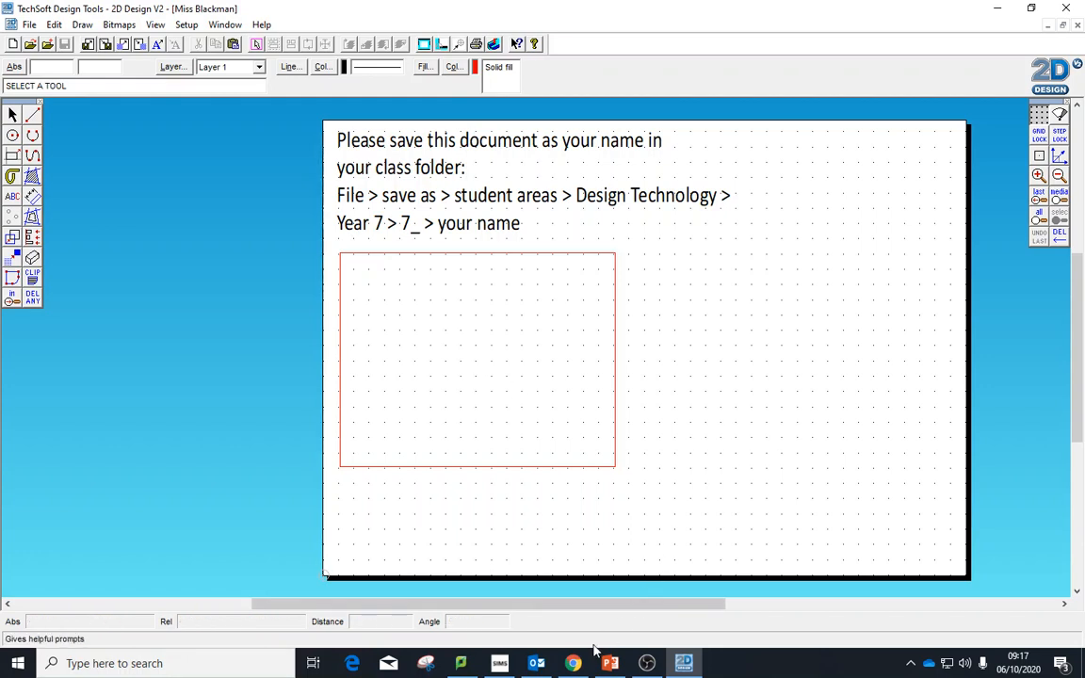
Step: Switch to Chrome and examine the "bumble bee" image results for pictures suited to the design
{"action": "mouse_move", "coordinate": [580, 664]}
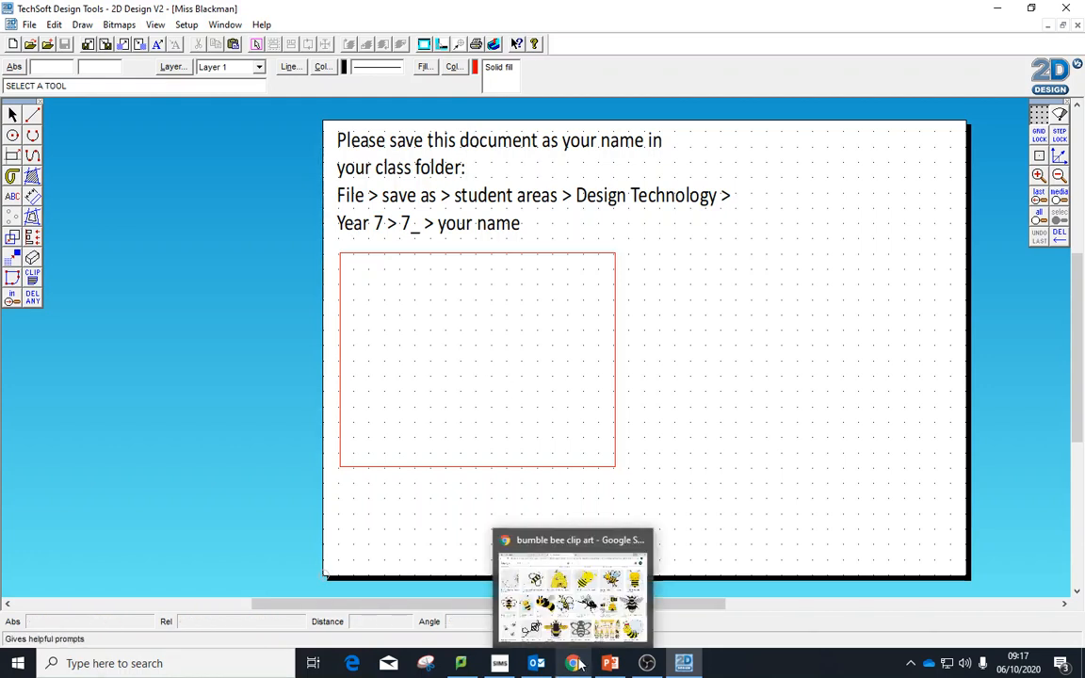
{"action": "left_click", "coordinate": [576, 665]}
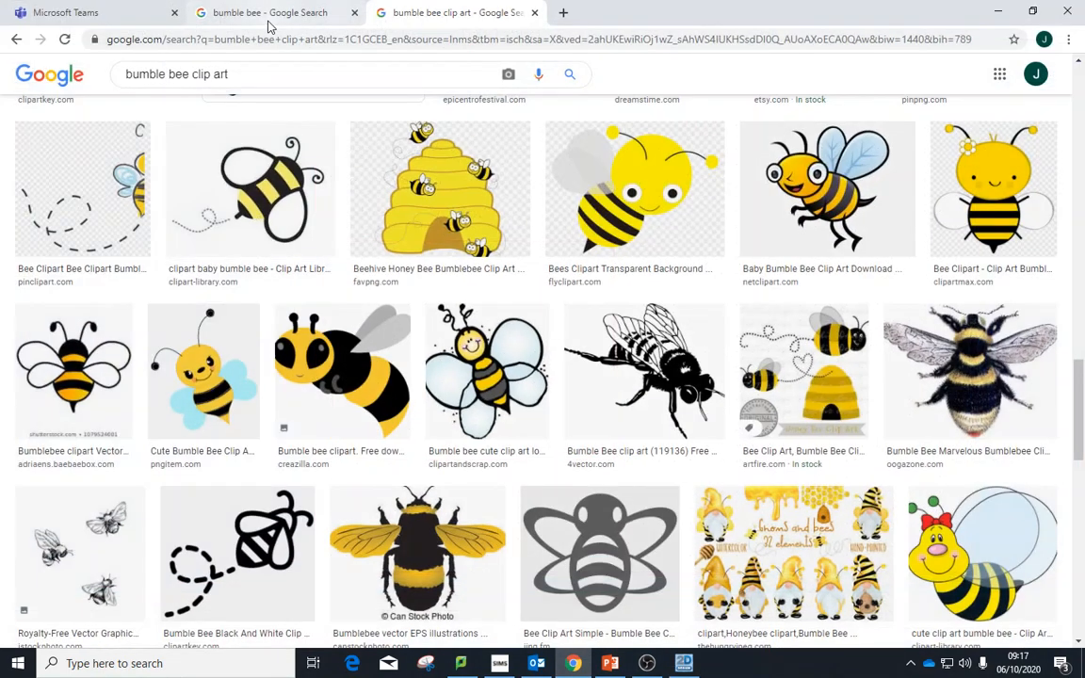
{"action": "left_click", "coordinate": [269, 14]}
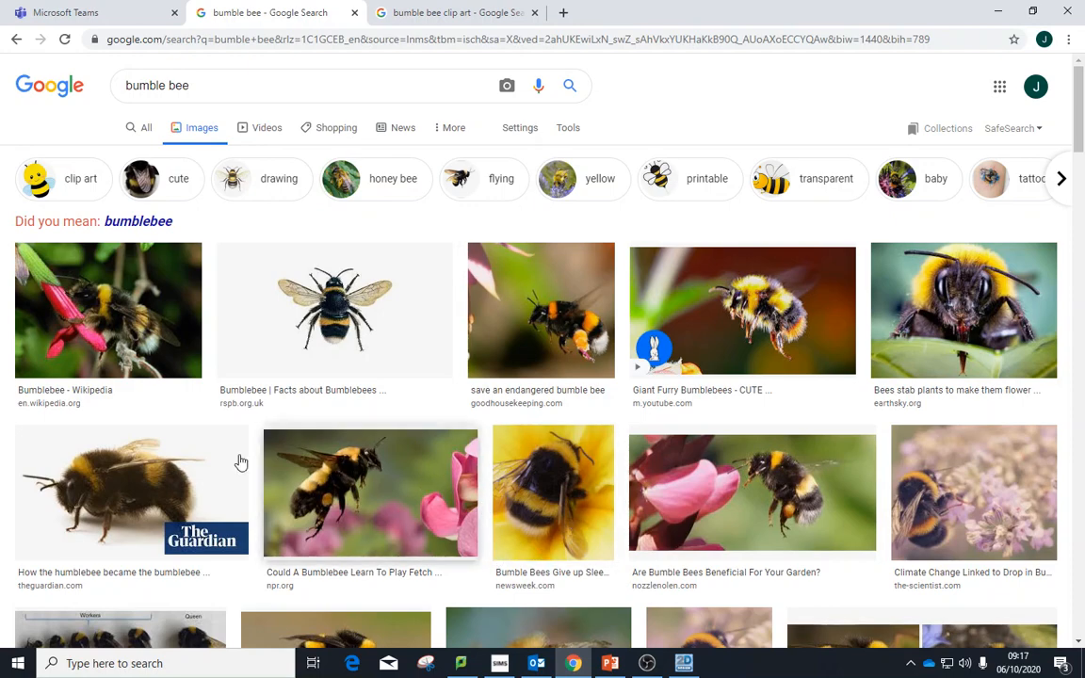
{"action": "scroll", "coordinate": [308, 482], "scroll_direction": "down", "scroll_amount": 9}
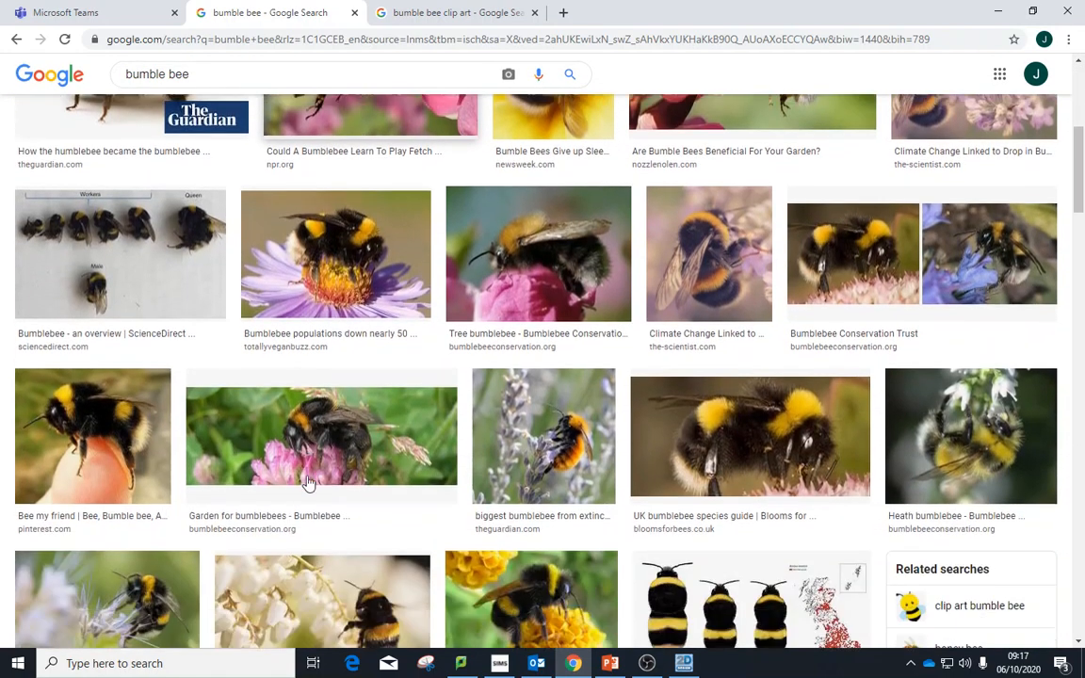
{"action": "scroll", "coordinate": [308, 482], "scroll_direction": "down", "scroll_amount": 1}
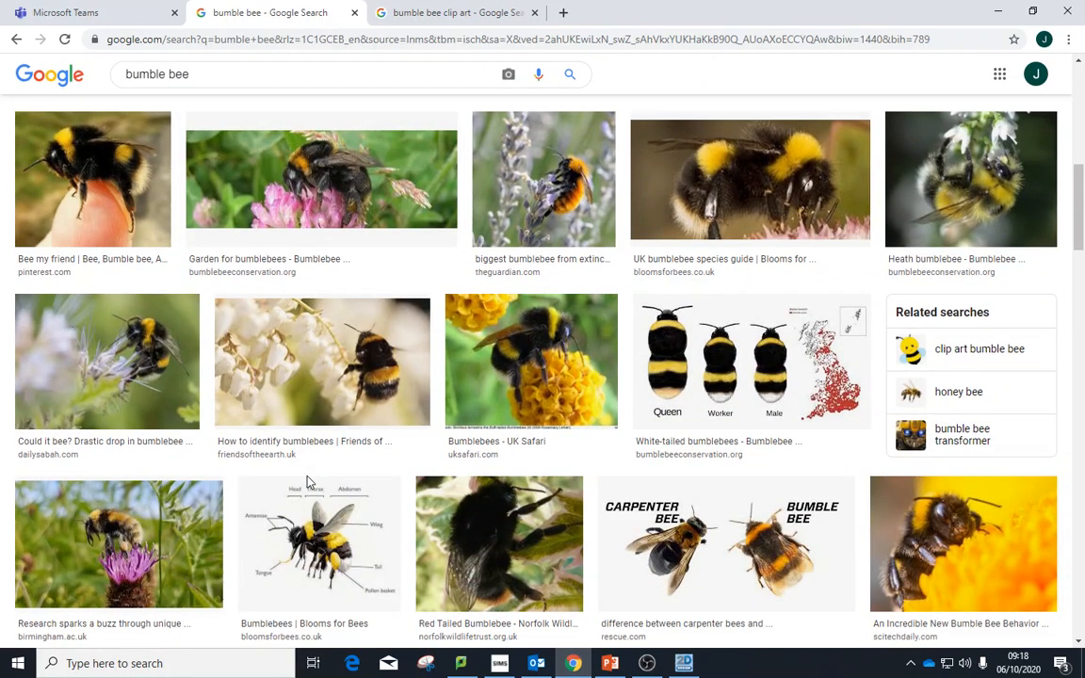
{"action": "scroll", "coordinate": [308, 482], "scroll_direction": "down", "scroll_amount": 7}
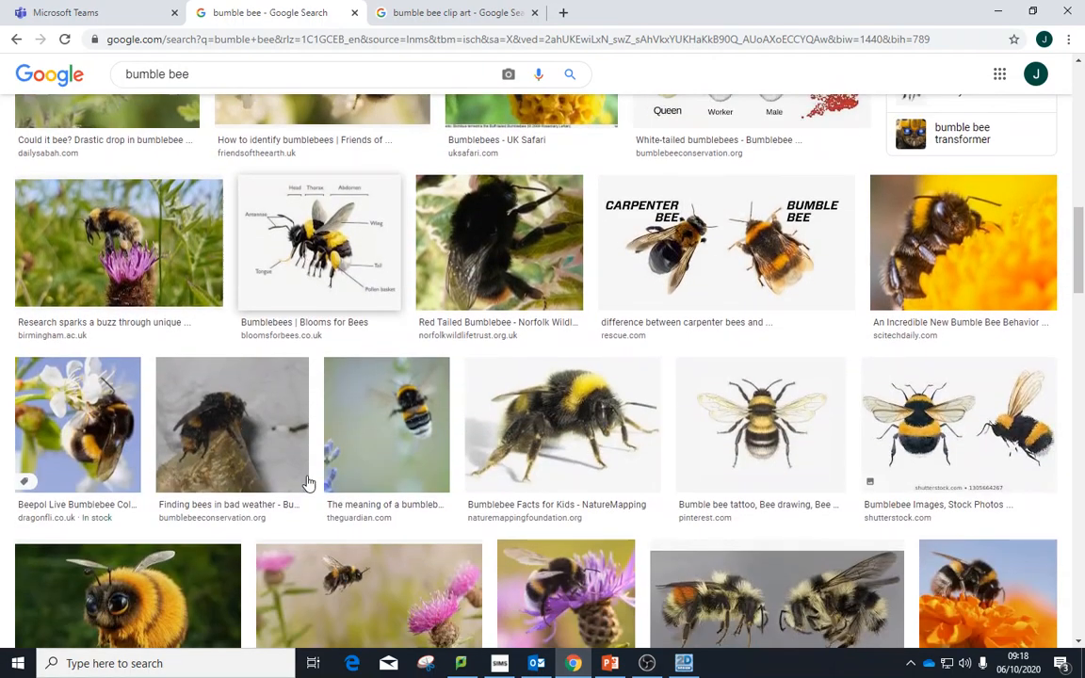
{"action": "scroll", "coordinate": [308, 482], "scroll_direction": "down", "scroll_amount": 6}
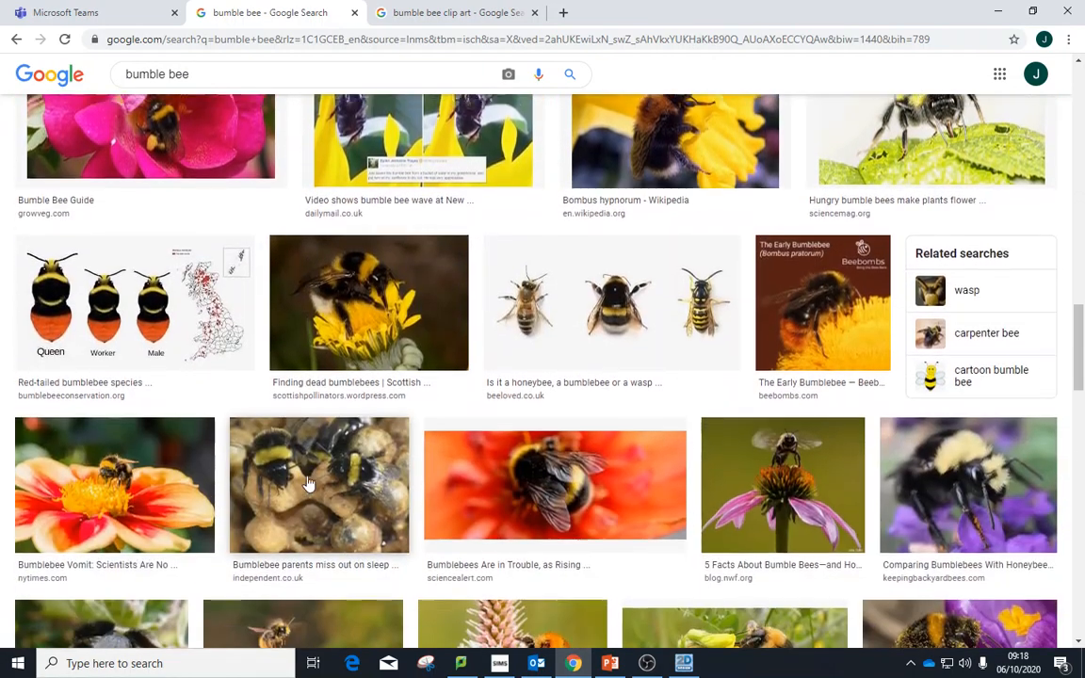
{"action": "scroll", "coordinate": [308, 482], "scroll_direction": "down", "scroll_amount": 11}
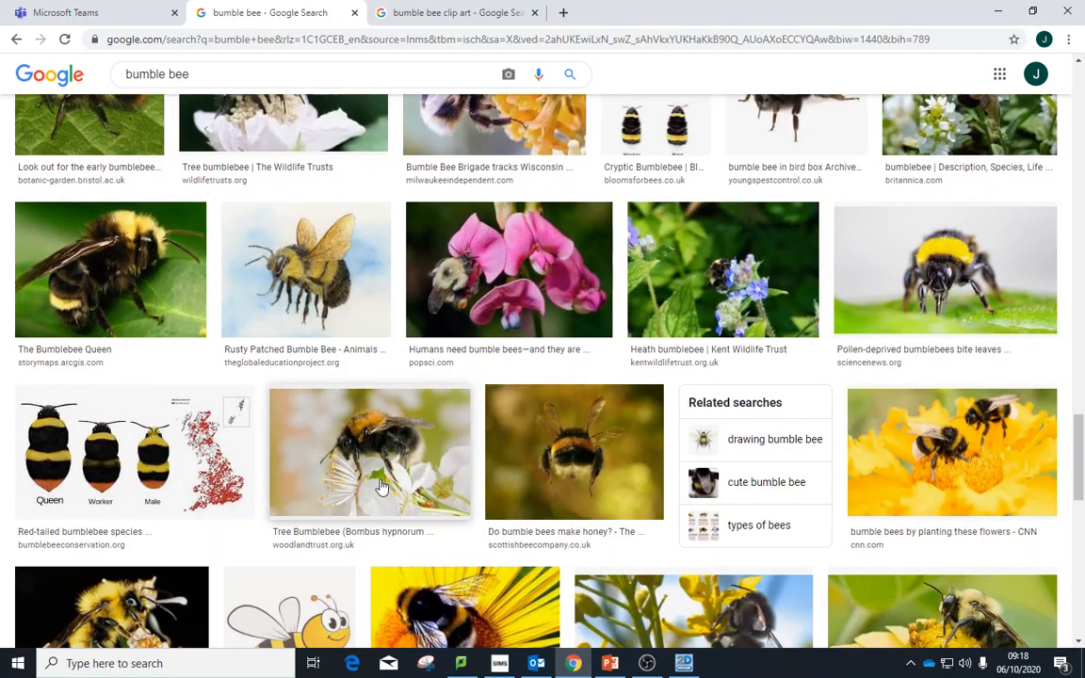
{"action": "scroll", "coordinate": [381, 486], "scroll_direction": "up", "scroll_amount": 20}
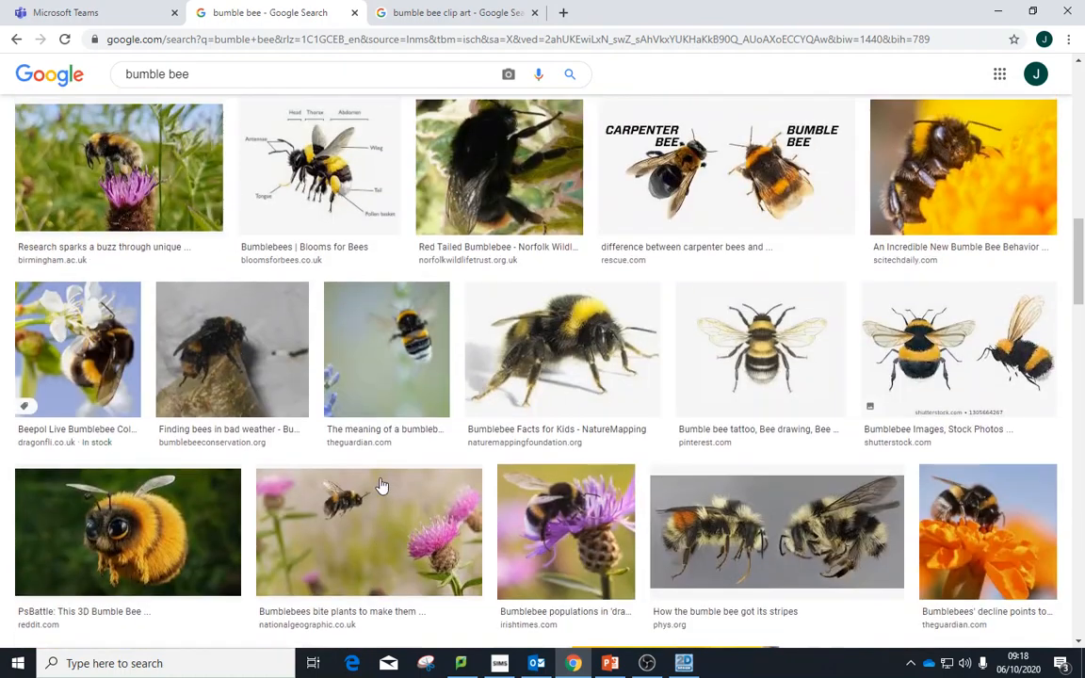
{"action": "scroll", "coordinate": [381, 486], "scroll_direction": "up", "scroll_amount": 4}
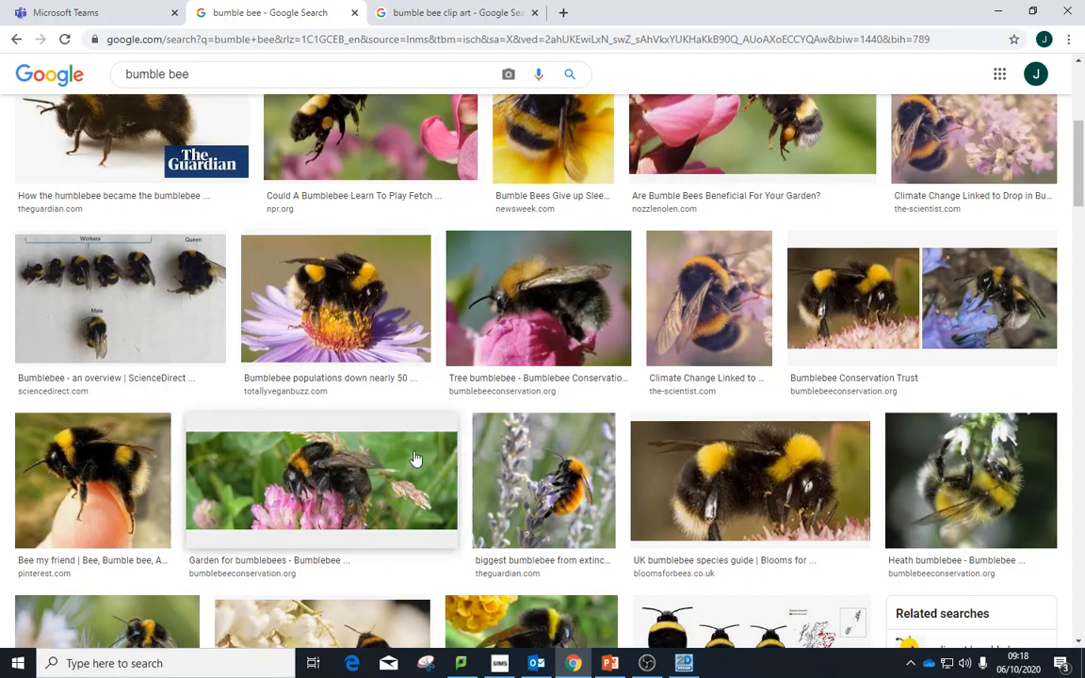
Step: From the "bumble bee clip art" results, preview the cropped PinClipart bee and copy the Clipart Library baby bumble bee image
{"action": "left_click", "coordinate": [417, 19]}
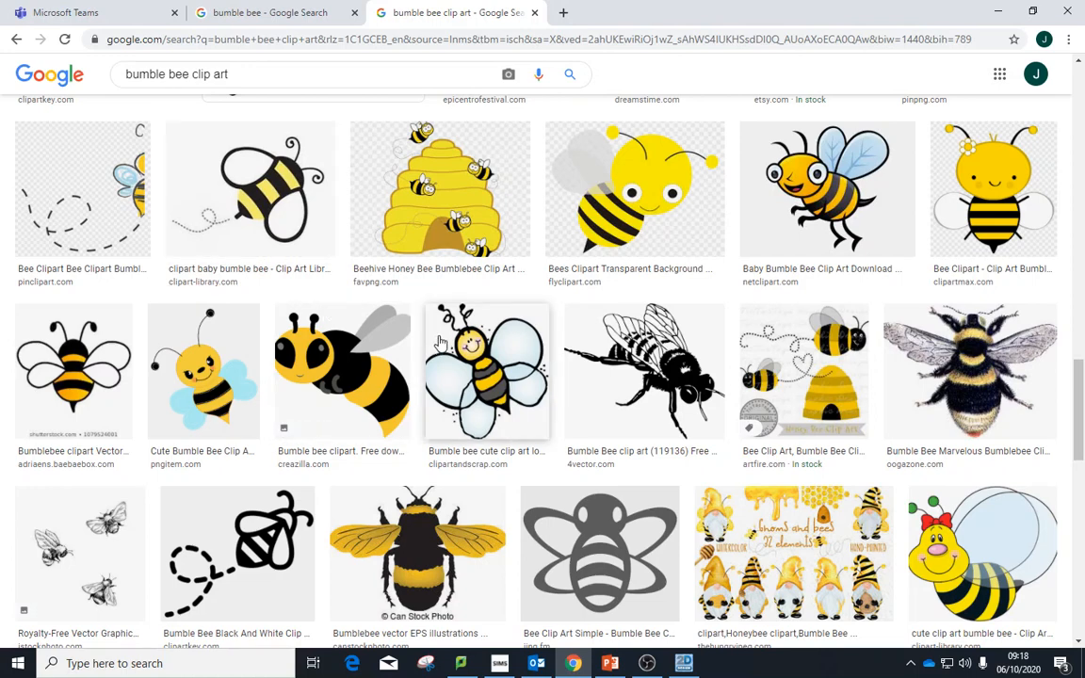
{"action": "left_click", "coordinate": [66, 188]}
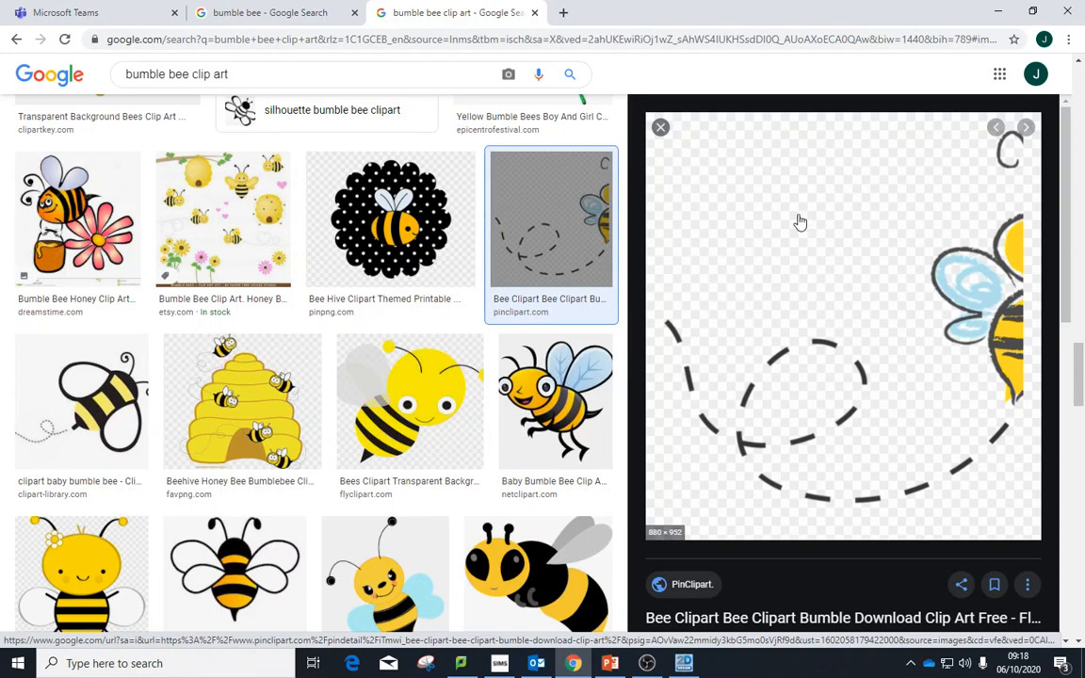
{"action": "left_click", "coordinate": [132, 391]}
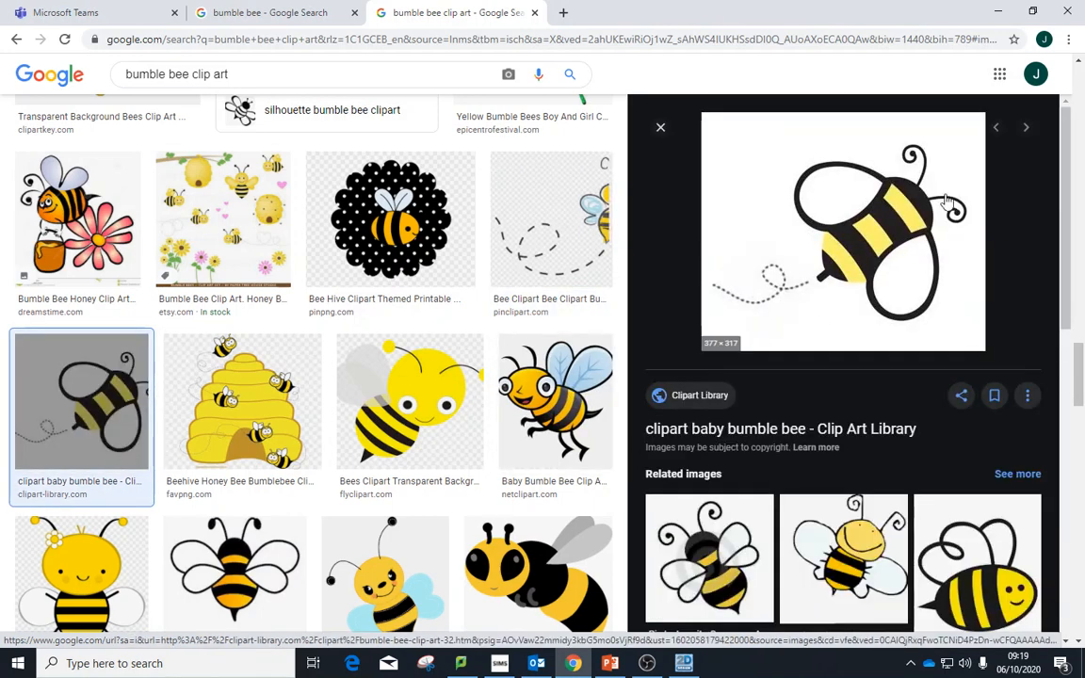
{"action": "right_click", "coordinate": [759, 201]}
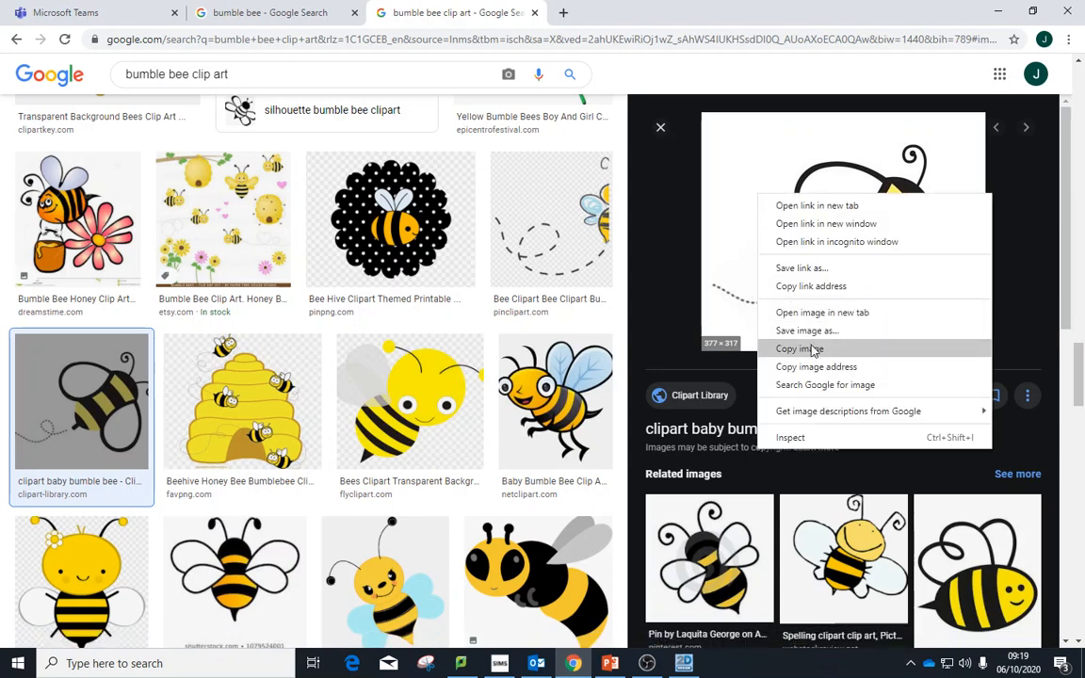
{"action": "left_click", "coordinate": [814, 348]}
Step: Paste the copied bee image into the 2D Design drawing and move it inside the red rectangle
{"action": "key", "text": "alt+Tab"}
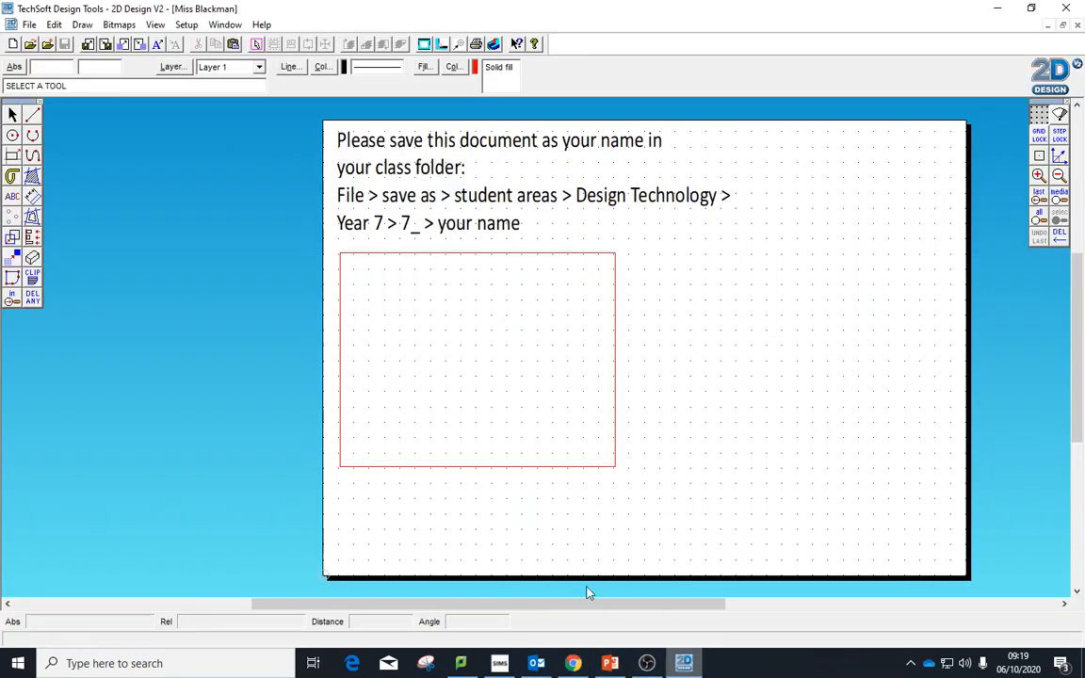
{"action": "right_click", "coordinate": [719, 313]}
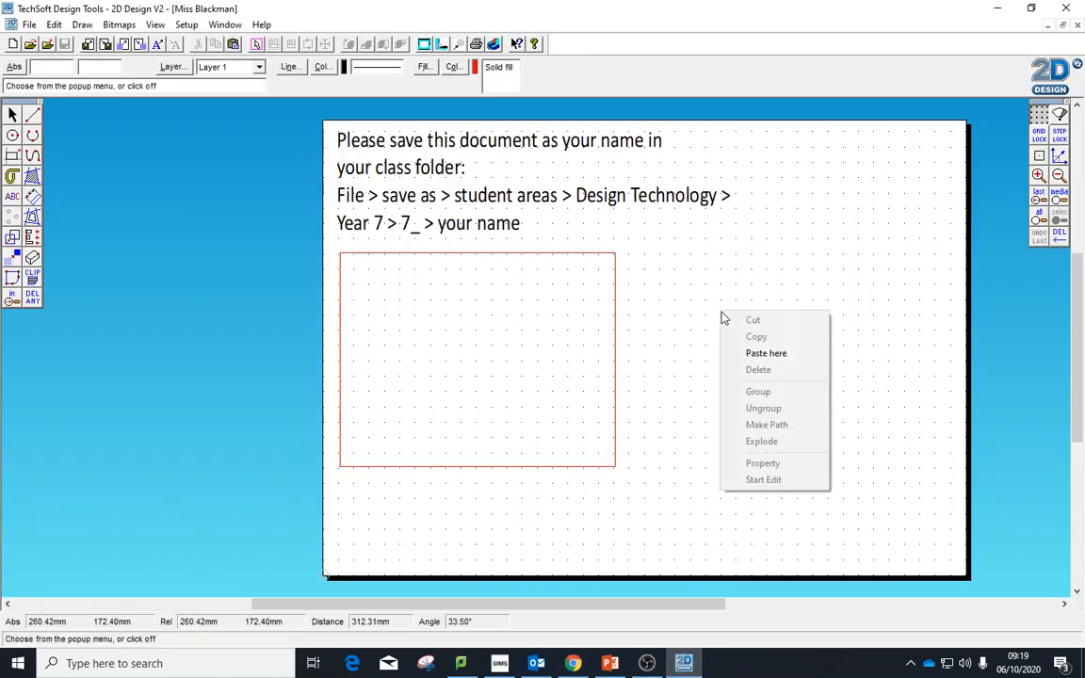
{"action": "left_click", "coordinate": [773, 354]}
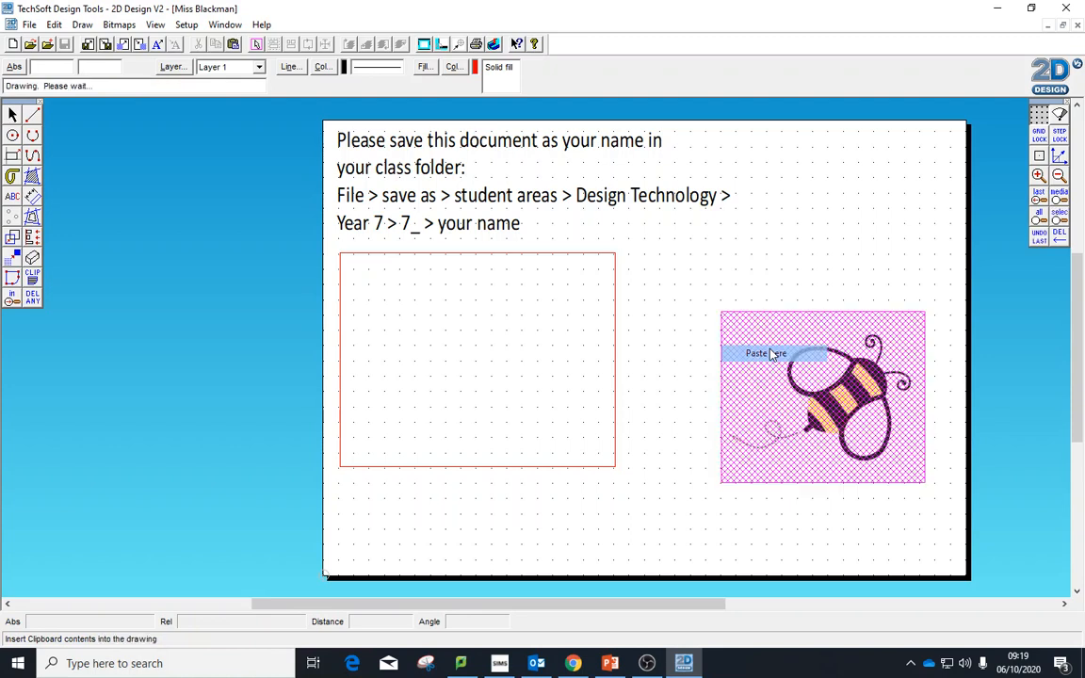
{"action": "left_click", "coordinate": [664, 475]}
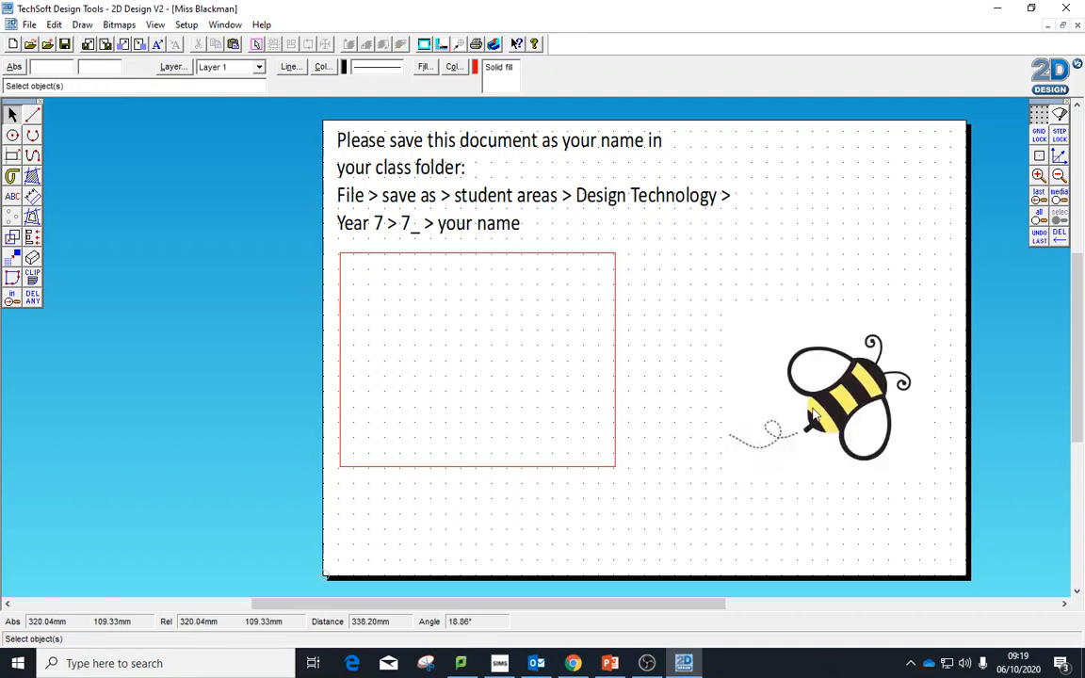
{"action": "left_click", "coordinate": [824, 403]}
{"action": "left_click_drag", "start_coordinate": [822, 396], "coordinate": [476, 357]}
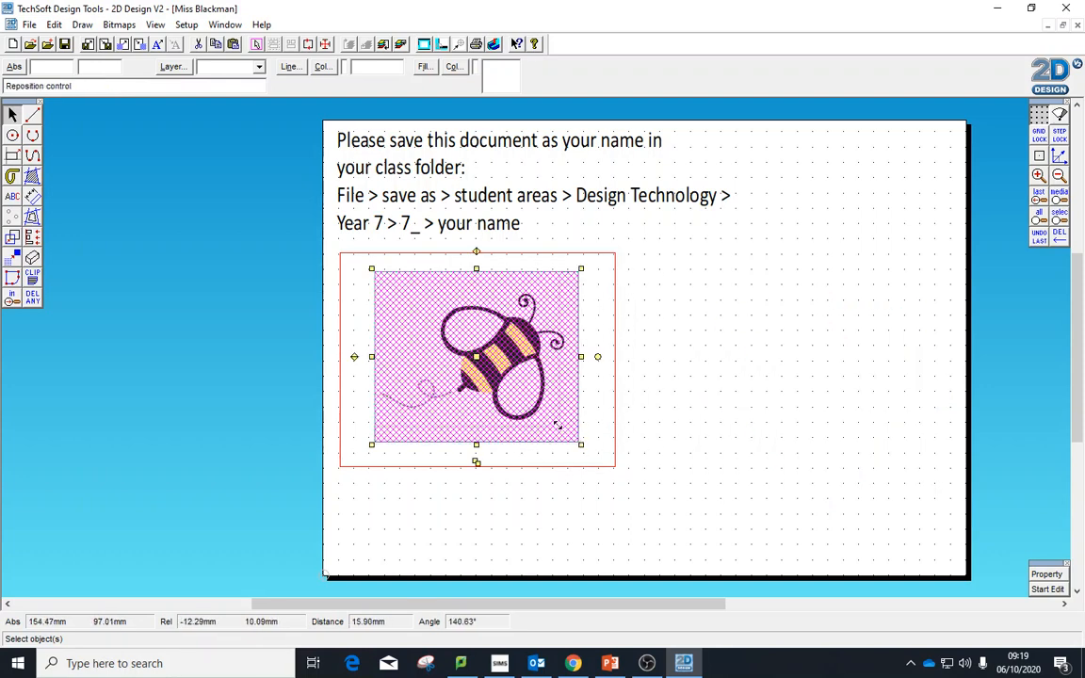
Step: Shrink the bee image to about half the red rectangle's width and reposition it right of centre inside the rectangle
{"action": "left_click_drag", "start_coordinate": [524, 394], "coordinate": [525, 396]}
{"action": "left_click_drag", "start_coordinate": [449, 333], "coordinate": [540, 370]}
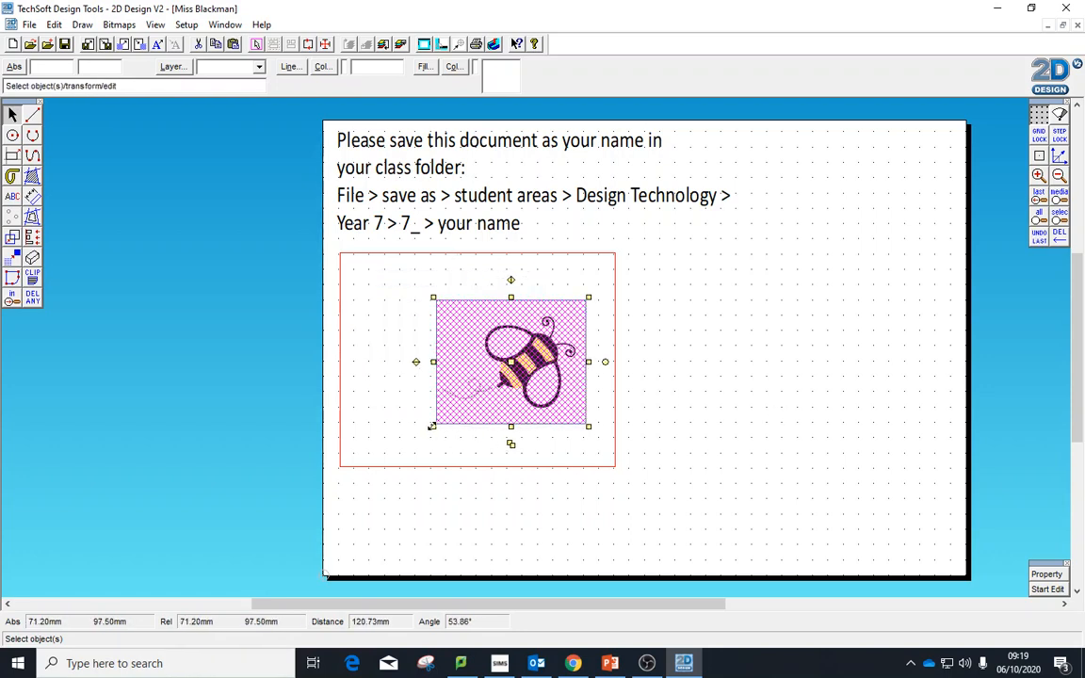
{"action": "left_click_drag", "start_coordinate": [432, 426], "coordinate": [448, 413]}
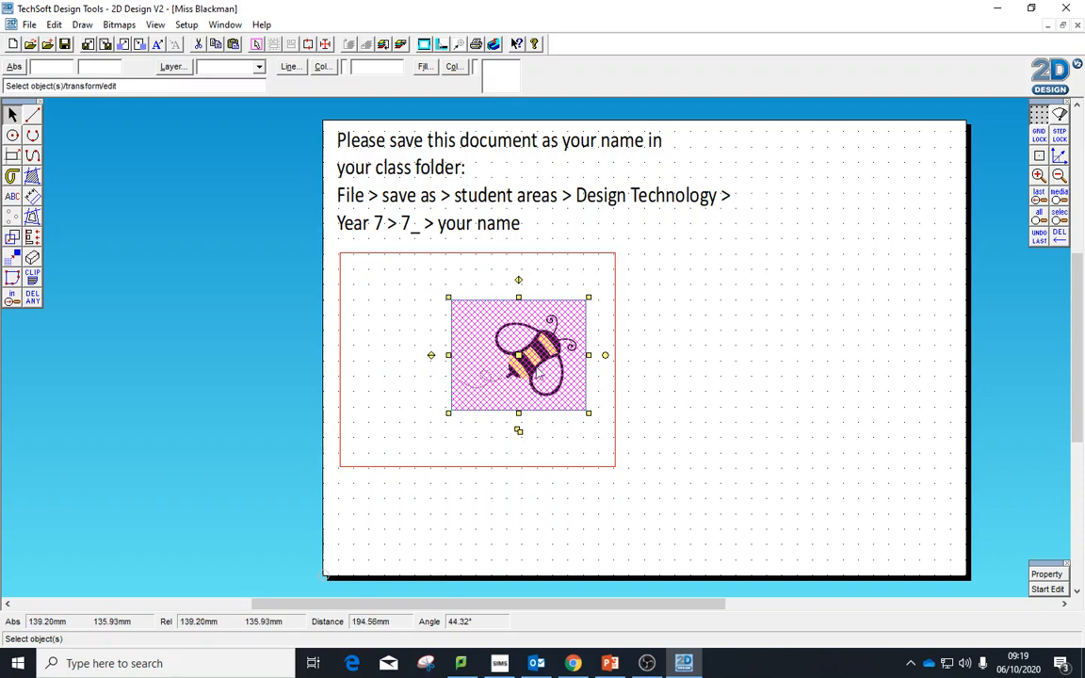
{"action": "left_click_drag", "start_coordinate": [468, 320], "coordinate": [505, 320]}
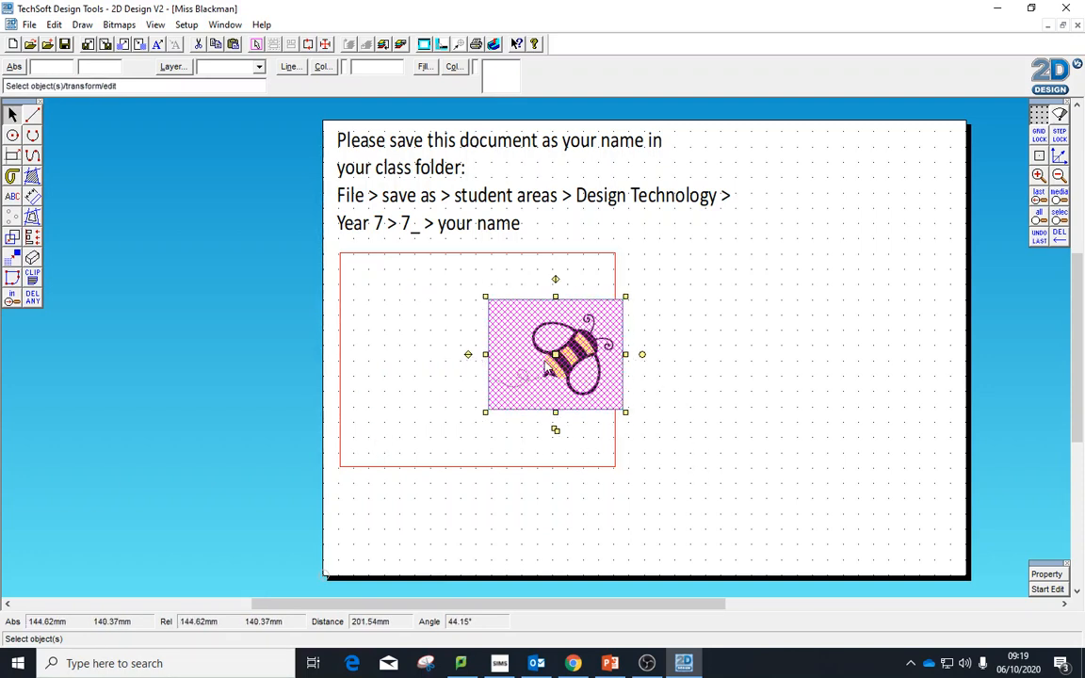
{"action": "left_click_drag", "start_coordinate": [555, 354], "coordinate": [523, 352]}
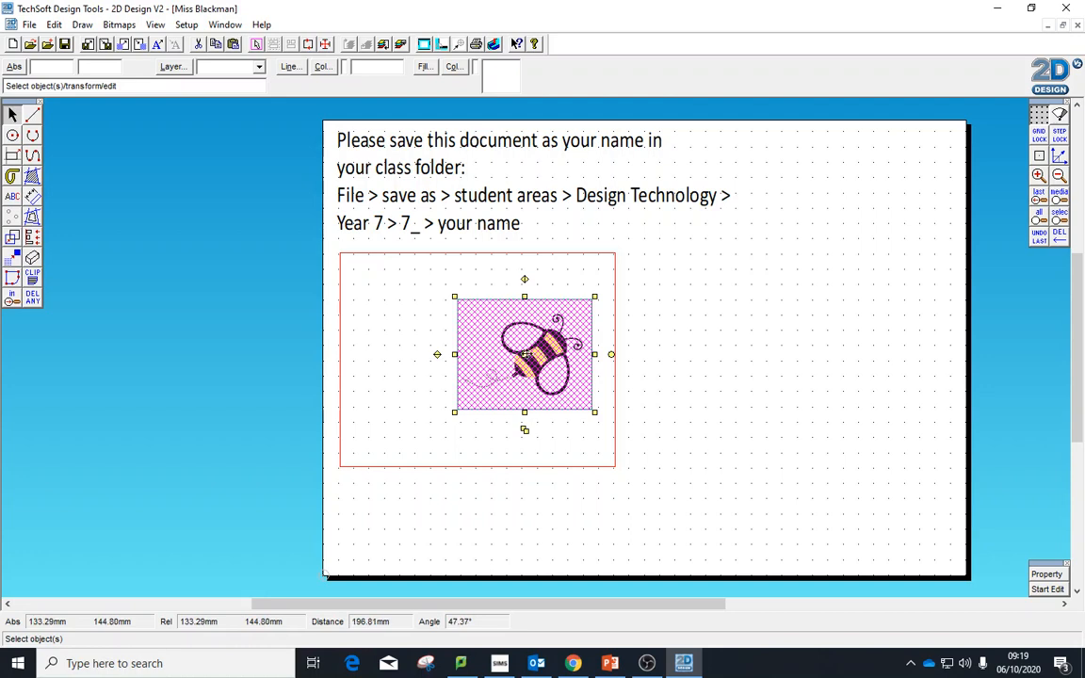
{"action": "left_click_drag", "start_coordinate": [525, 354], "coordinate": [517, 357]}
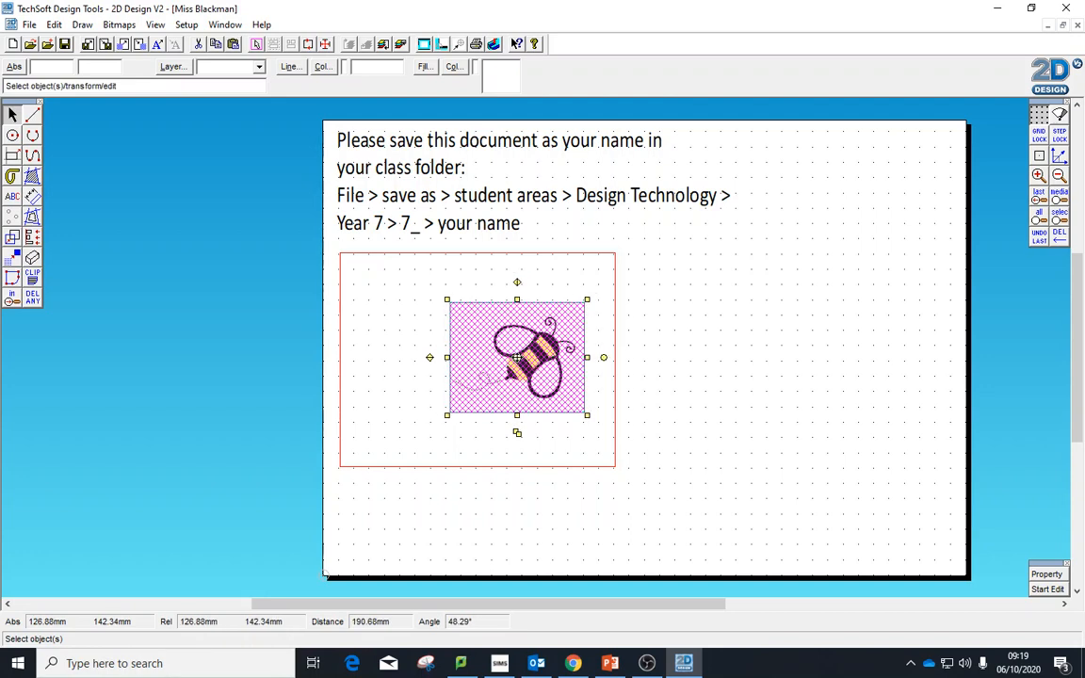
{"action": "left_click", "coordinate": [732, 381]}
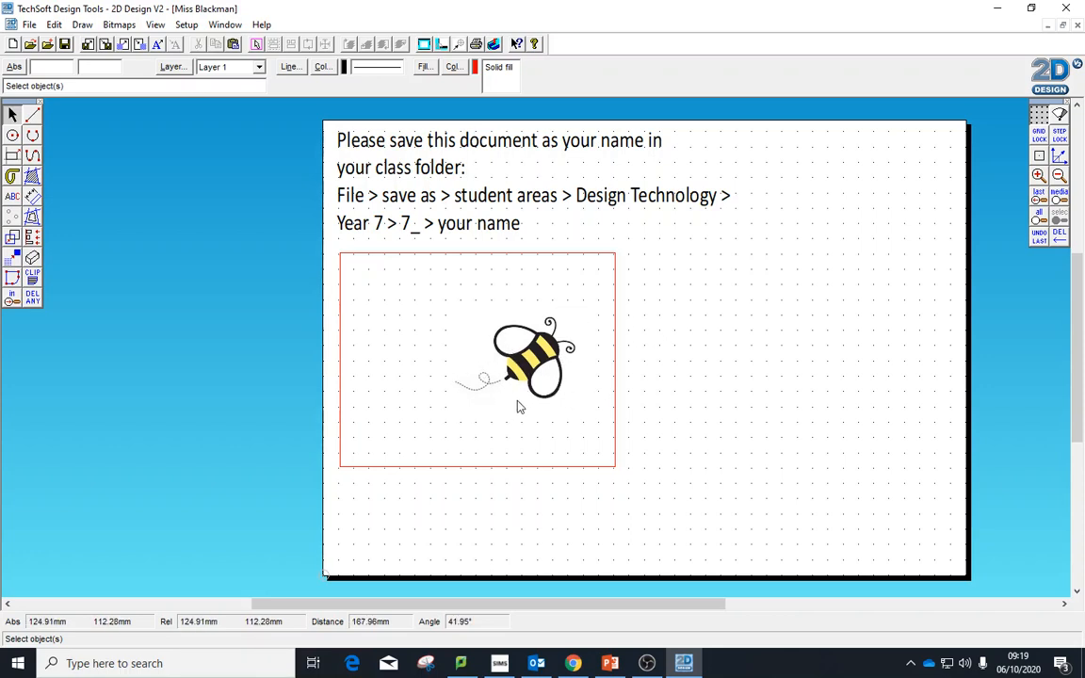
Step: Vectorise the bee bitmap in monochrome with a transparent background, luminance 150 and the default conversion settings
{"action": "left_click", "coordinate": [535, 375]}
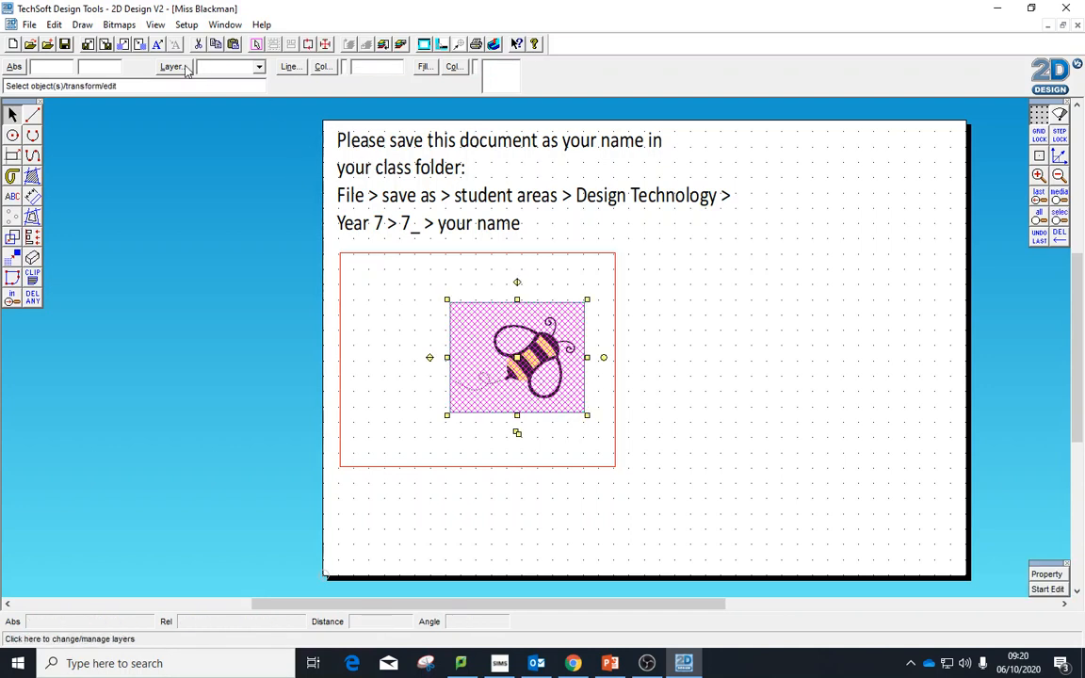
{"action": "left_click", "coordinate": [119, 24]}
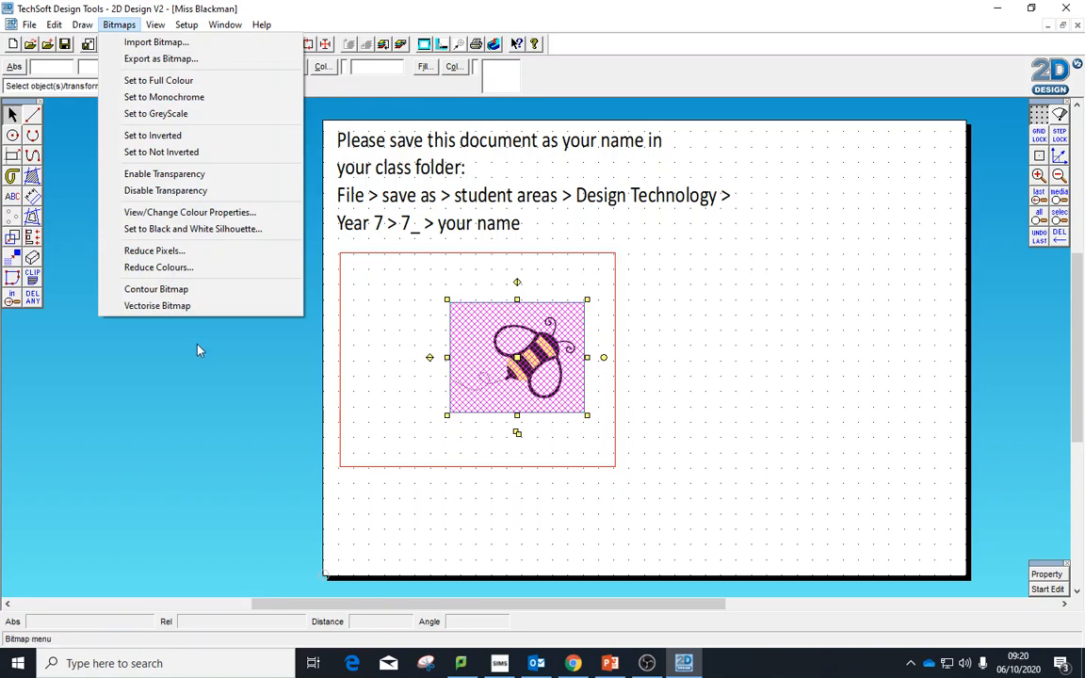
{"action": "left_click", "coordinate": [179, 307]}
{"action": "left_click", "coordinate": [513, 358]}
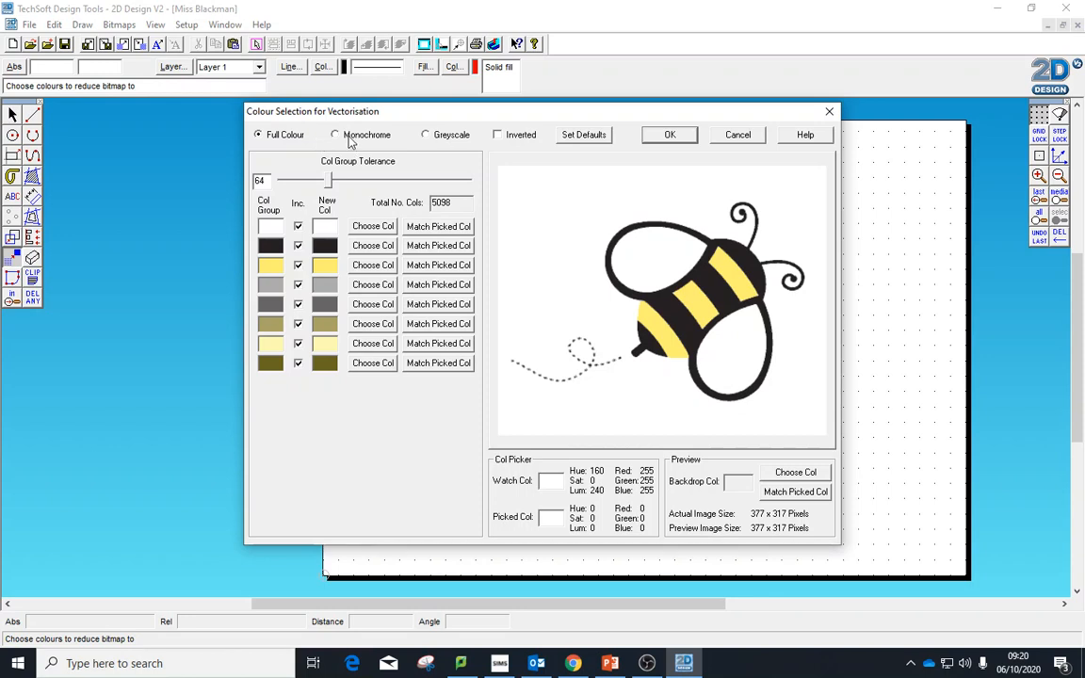
{"action": "left_click", "coordinate": [337, 135]}
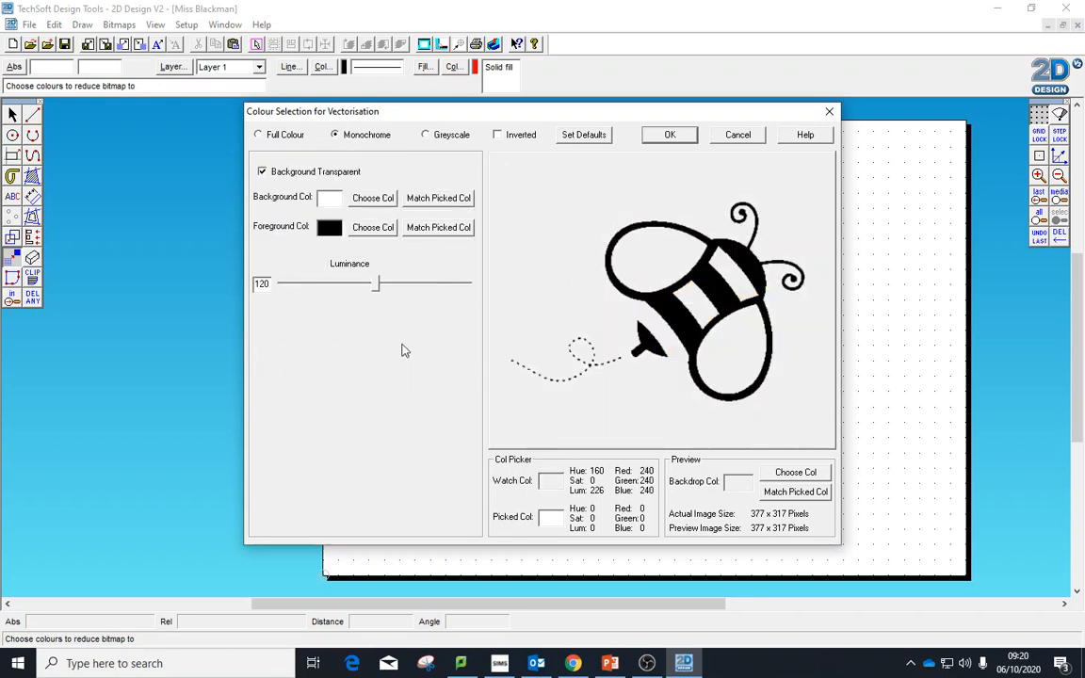
{"action": "left_click_drag", "start_coordinate": [375, 289], "coordinate": [398, 292]}
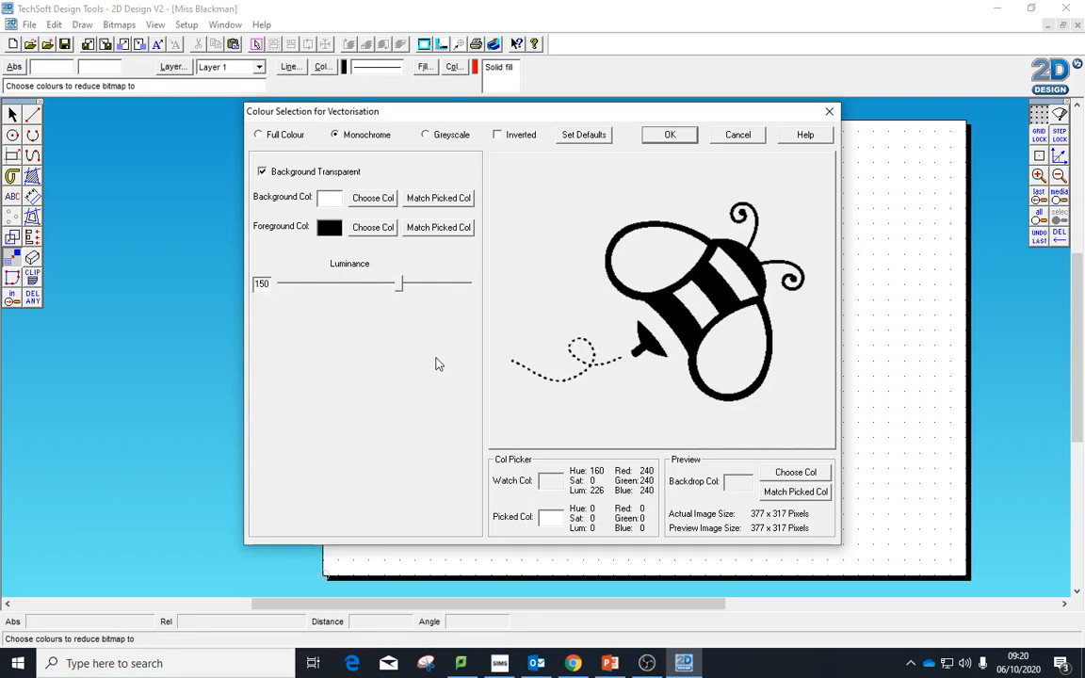
{"action": "left_click", "coordinate": [670, 135]}
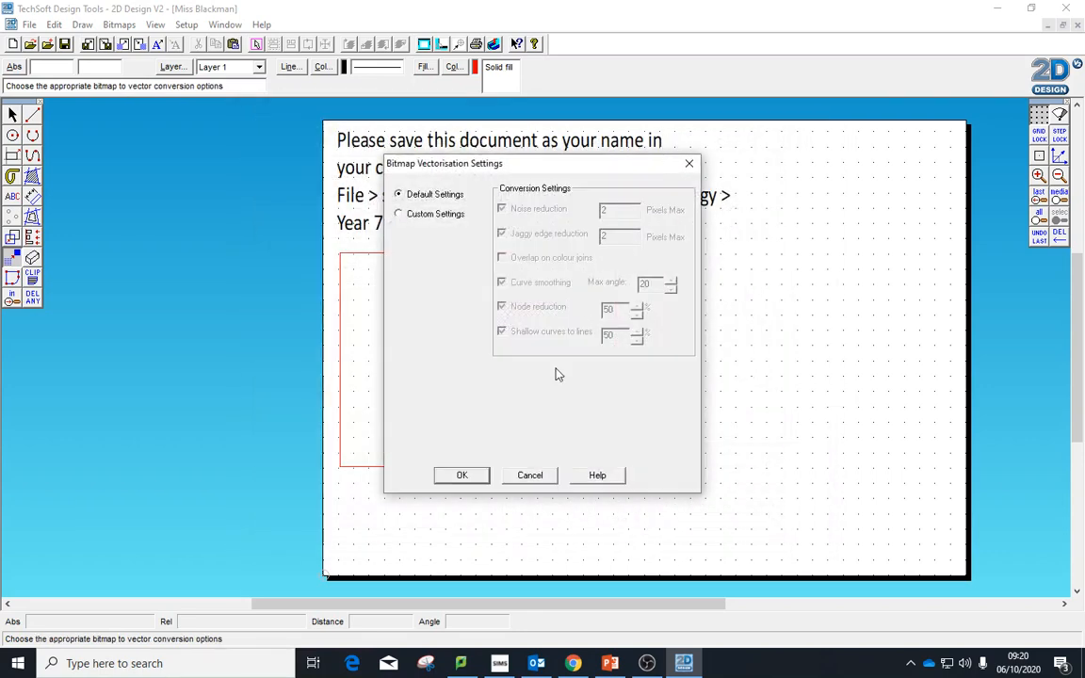
{"action": "left_click", "coordinate": [456, 474]}
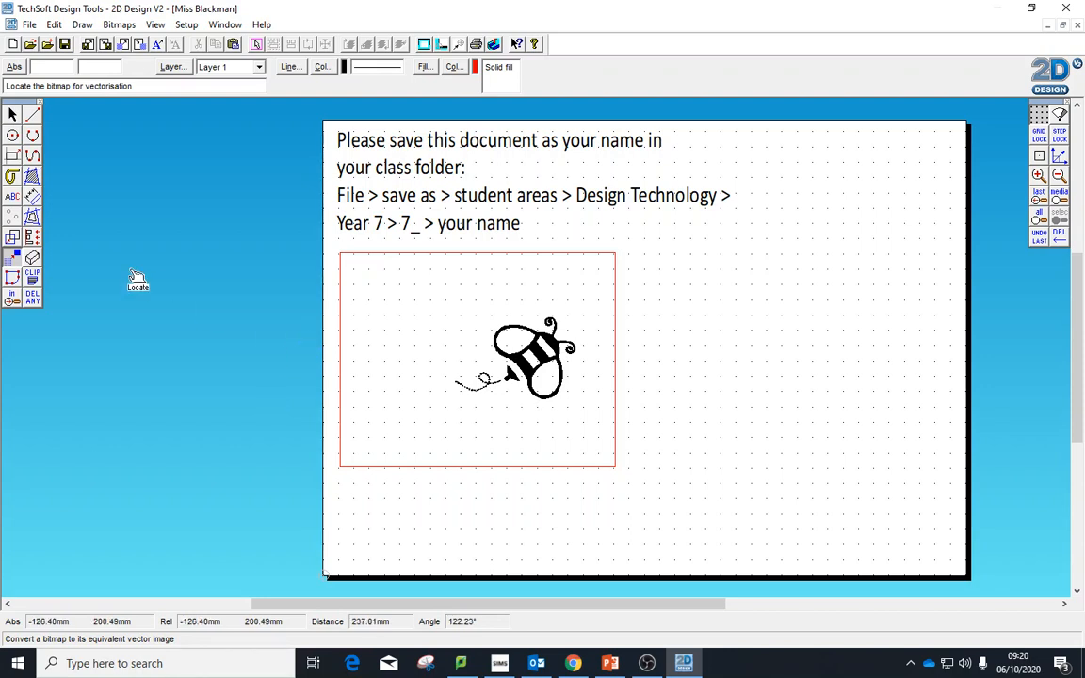
Step: Start the text "Happy" above the bee inside the red rectangle and open its text settings
{"action": "left_click", "coordinate": [11, 196]}
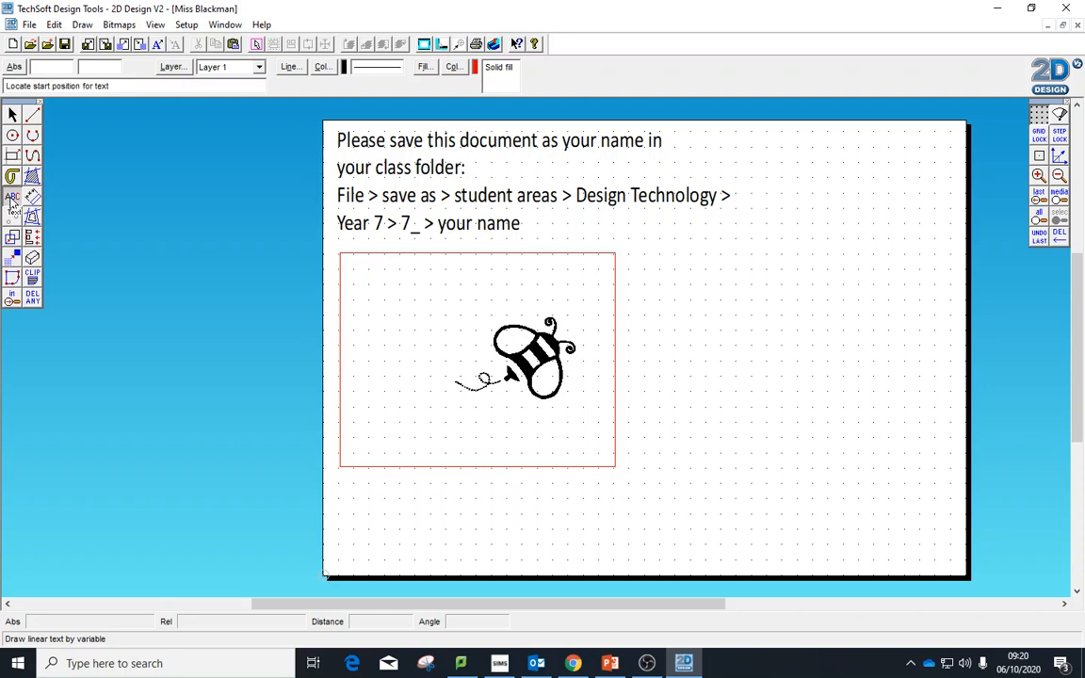
{"action": "left_click", "coordinate": [407, 313]}
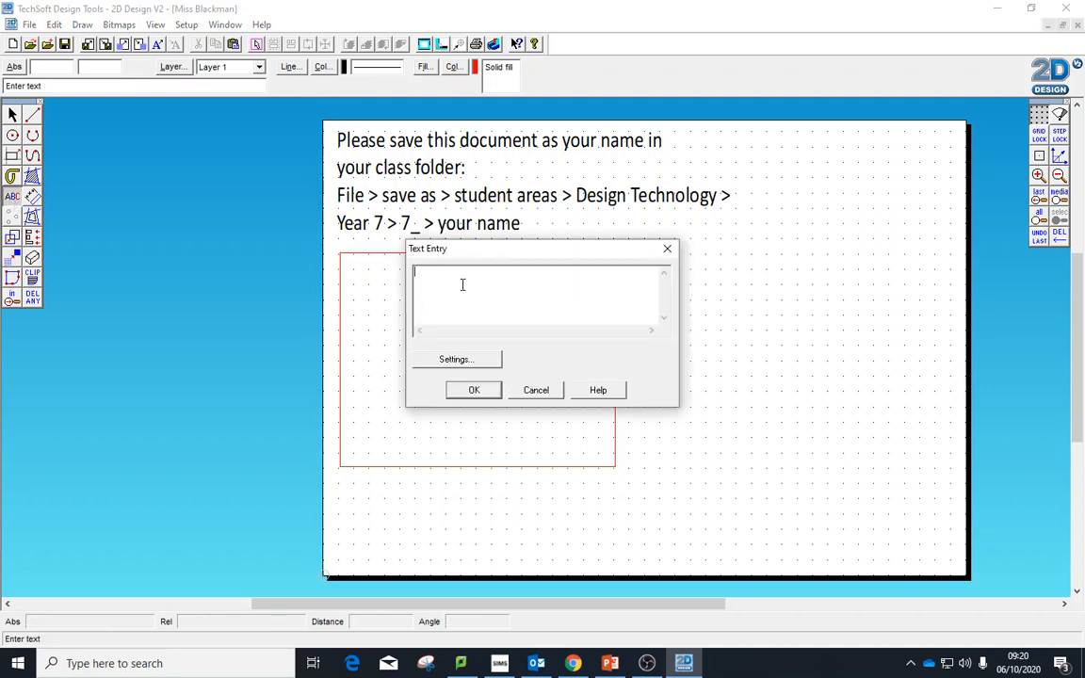
{"action": "left_click", "coordinate": [458, 362]}
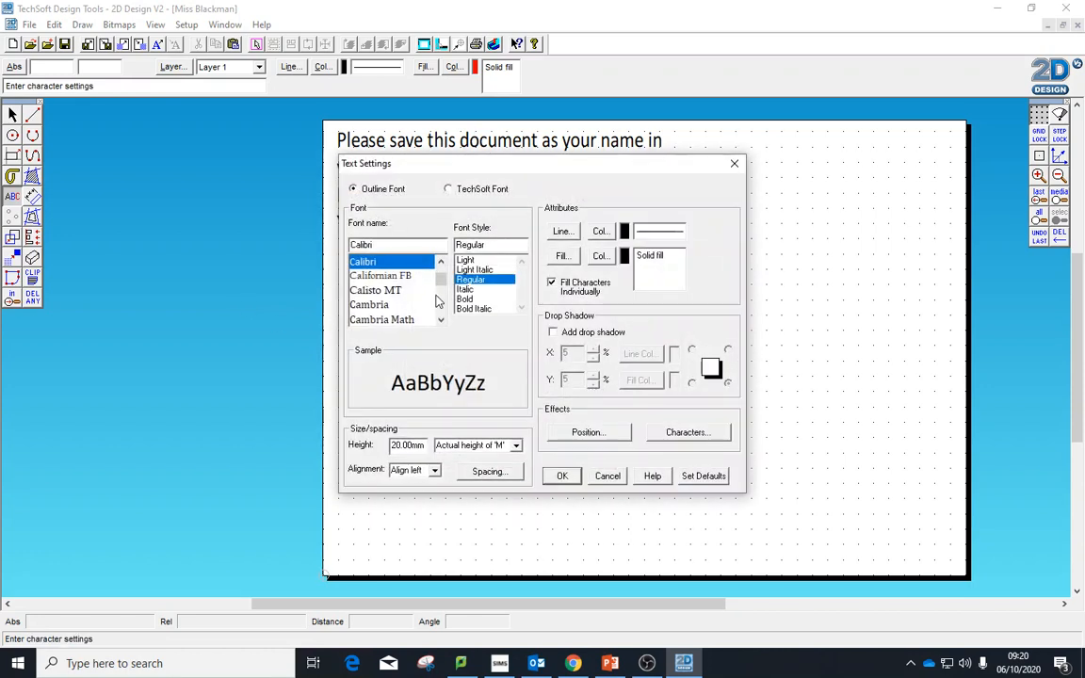
Step: Browse the outline fonts for the text, previewing Cooper and Eras ITC
{"action": "scroll", "coordinate": [409, 301], "scroll_direction": "down", "scroll_amount": 4}
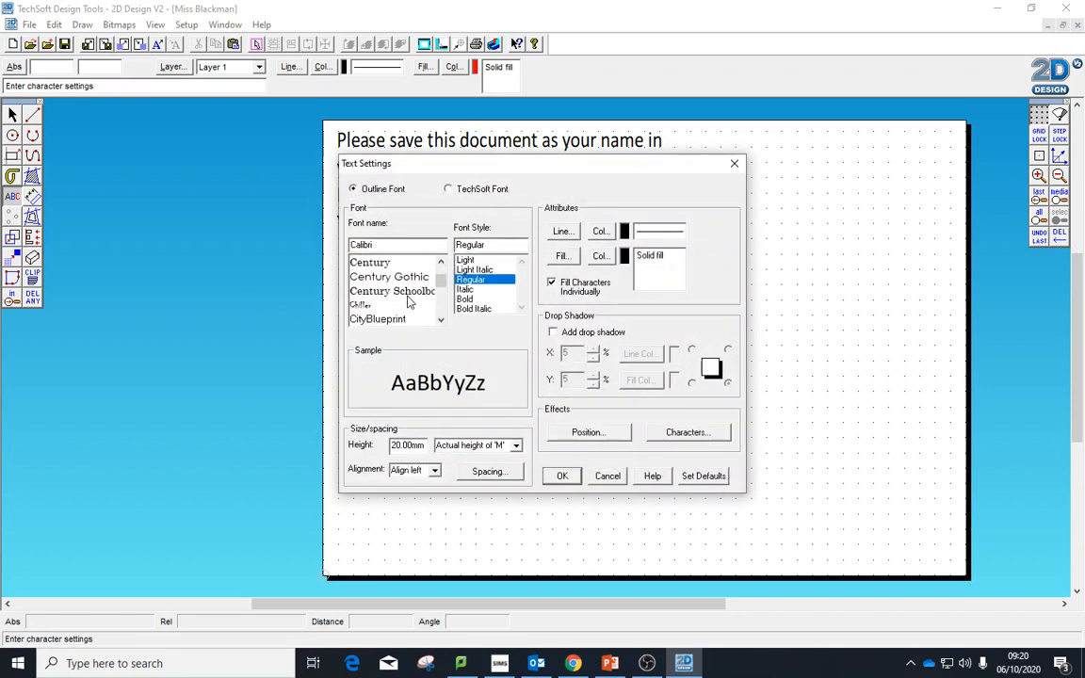
{"action": "scroll", "coordinate": [391, 300], "scroll_direction": "down", "scroll_amount": 3}
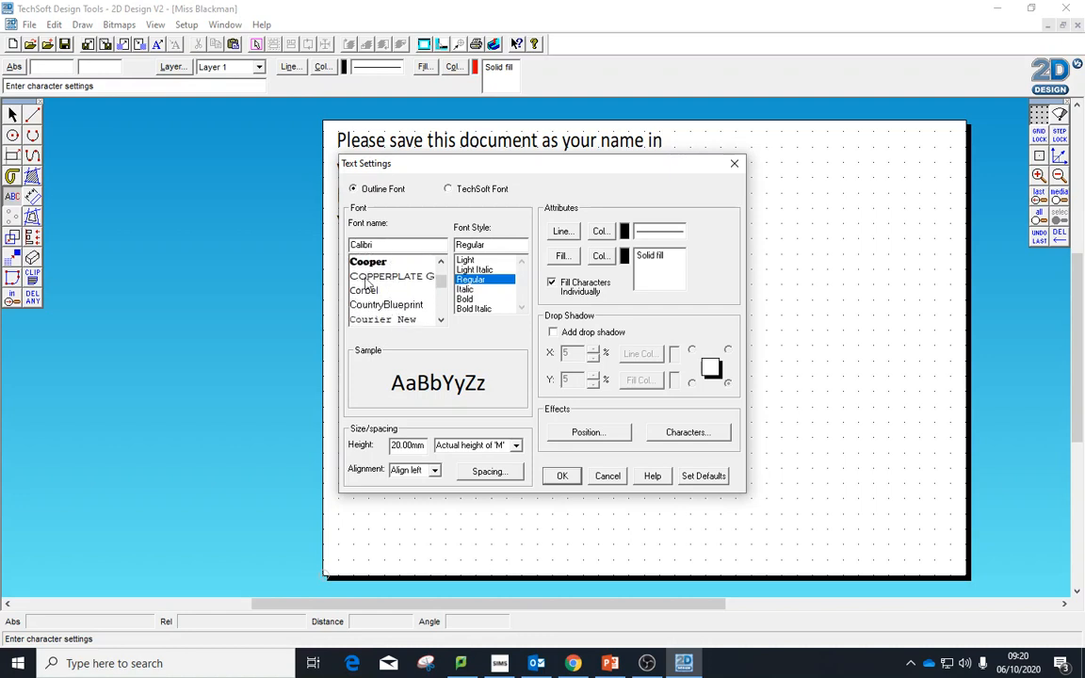
{"action": "left_click", "coordinate": [396, 262]}
{"action": "left_click", "coordinate": [392, 318]}
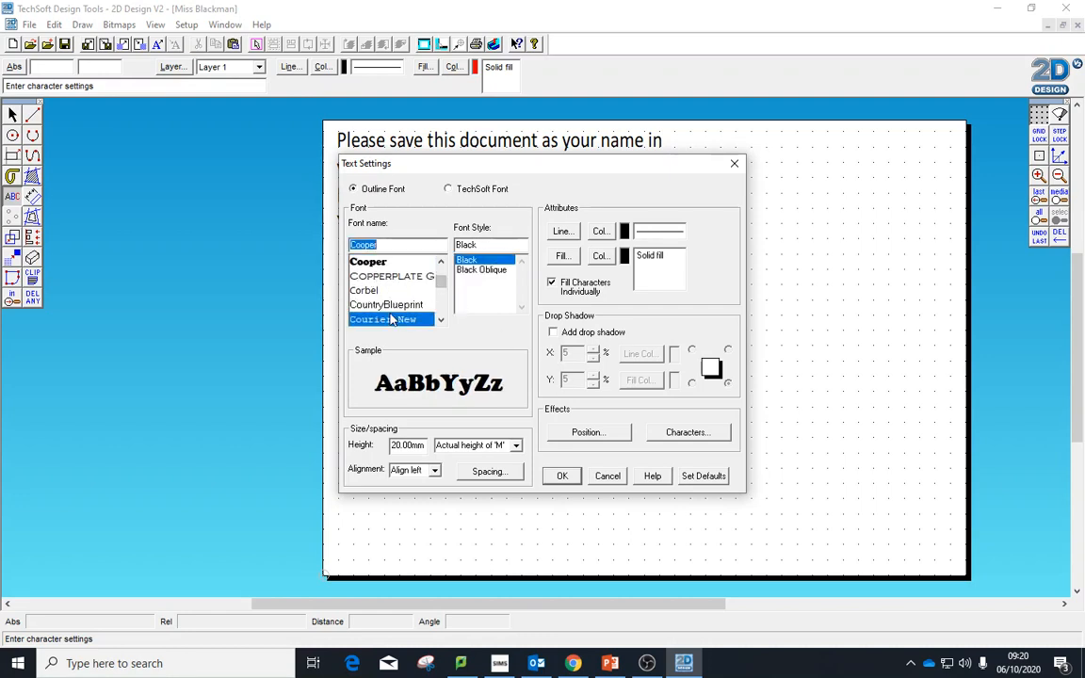
{"action": "scroll", "coordinate": [392, 312], "scroll_direction": "down", "scroll_amount": 4}
{"action": "left_click", "coordinate": [391, 307]}
{"action": "scroll", "coordinate": [391, 308], "scroll_direction": "up", "scroll_amount": 1}
{"action": "scroll", "coordinate": [391, 308], "scroll_direction": "up", "scroll_amount": 10}
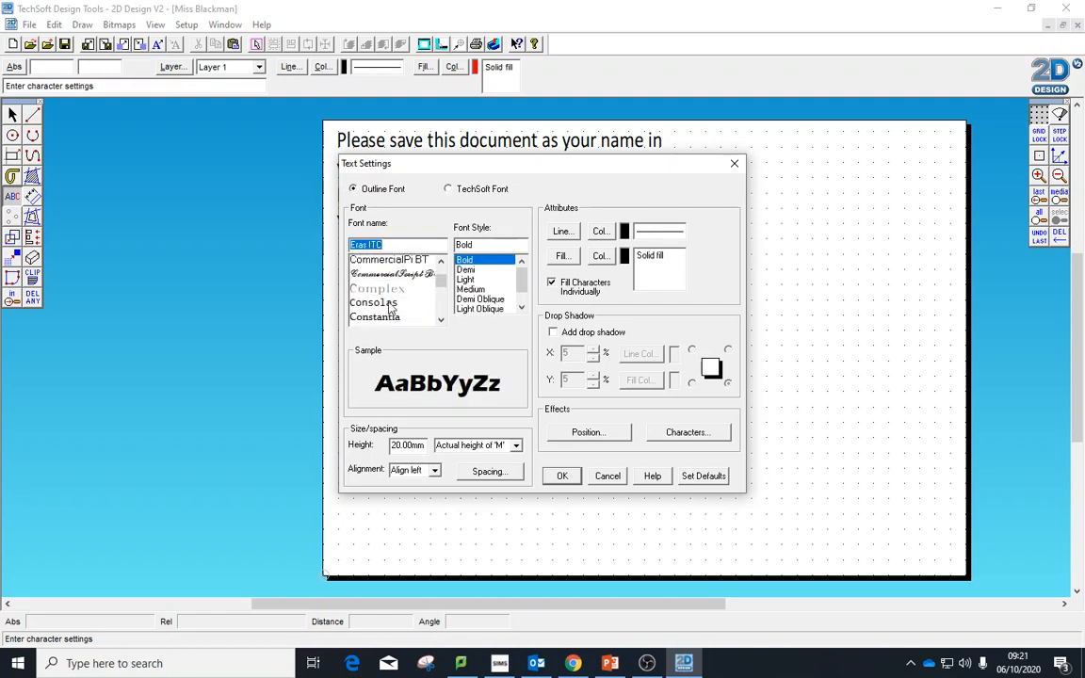
{"action": "scroll", "coordinate": [392, 308], "scroll_direction": "up", "scroll_amount": 2}
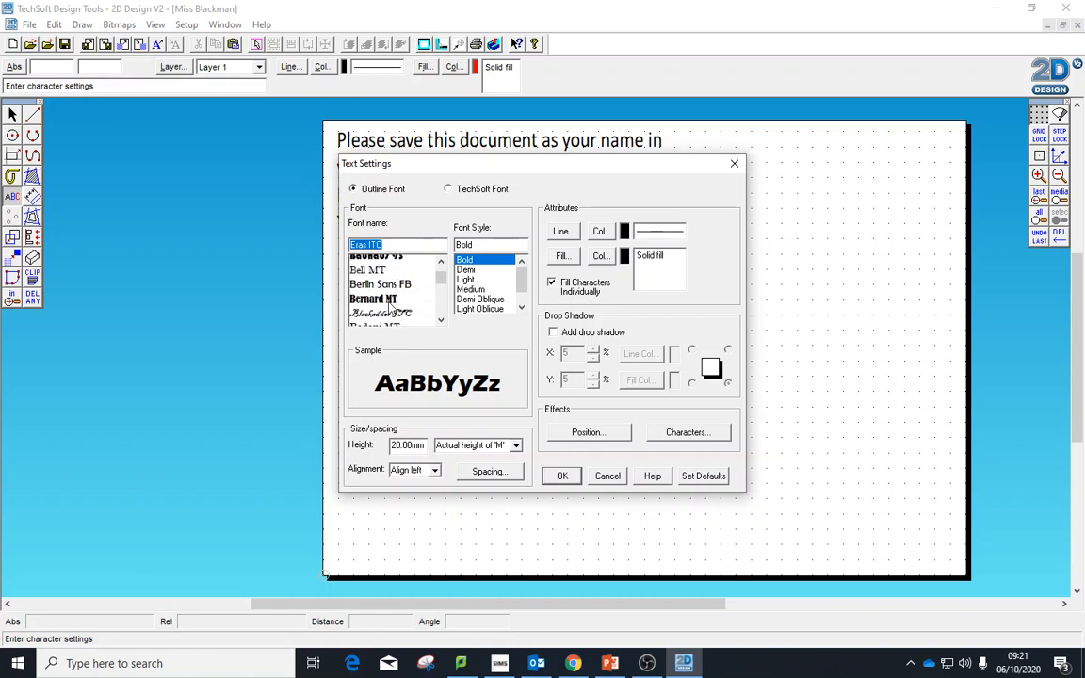
{"action": "scroll", "coordinate": [392, 308], "scroll_direction": "down", "scroll_amount": 10}
{"action": "scroll", "coordinate": [392, 308], "scroll_direction": "down", "scroll_amount": 6}
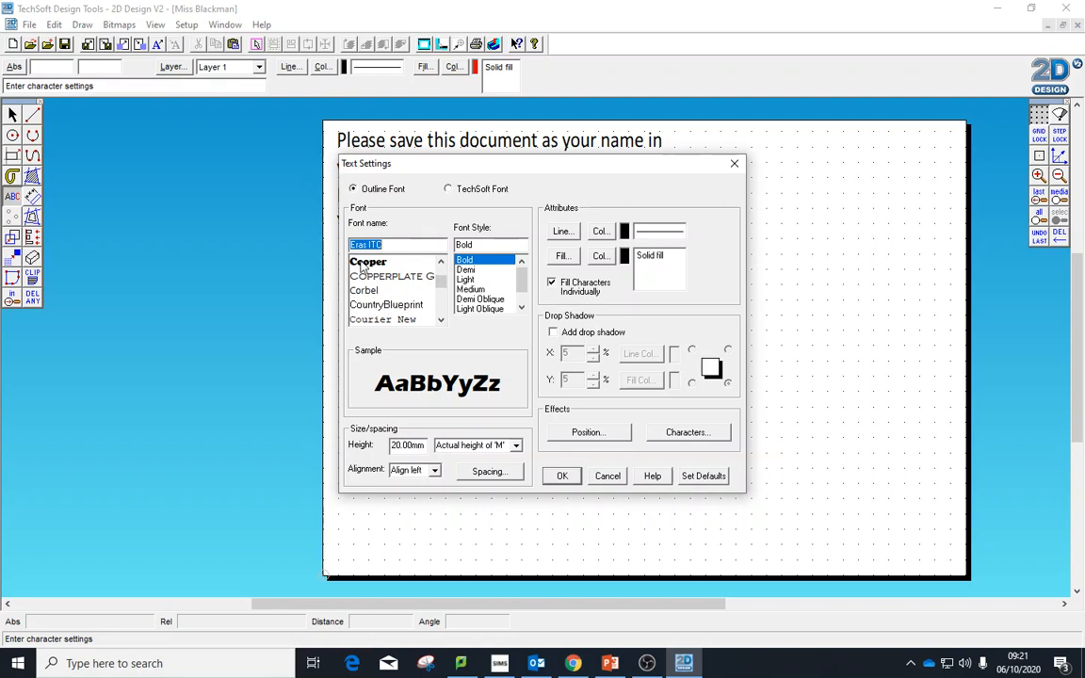
Step: Set the font to Cooper, compare its Black Oblique and Black styles, and place "Happy" in the Black style
{"action": "left_click", "coordinate": [375, 262]}
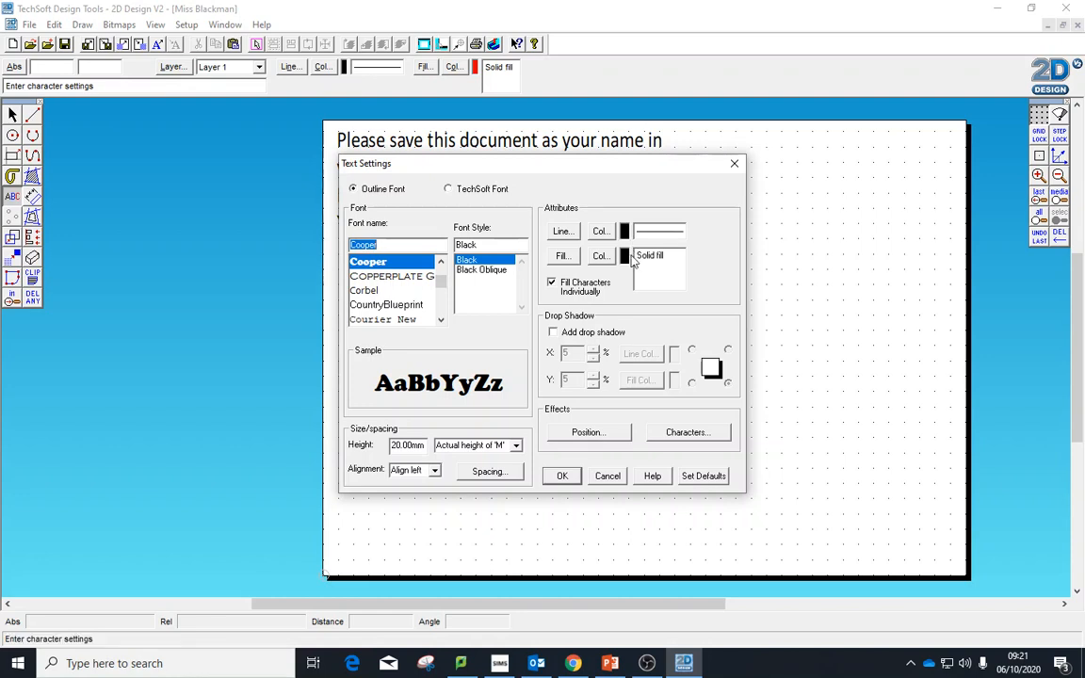
{"action": "left_click", "coordinate": [493, 273]}
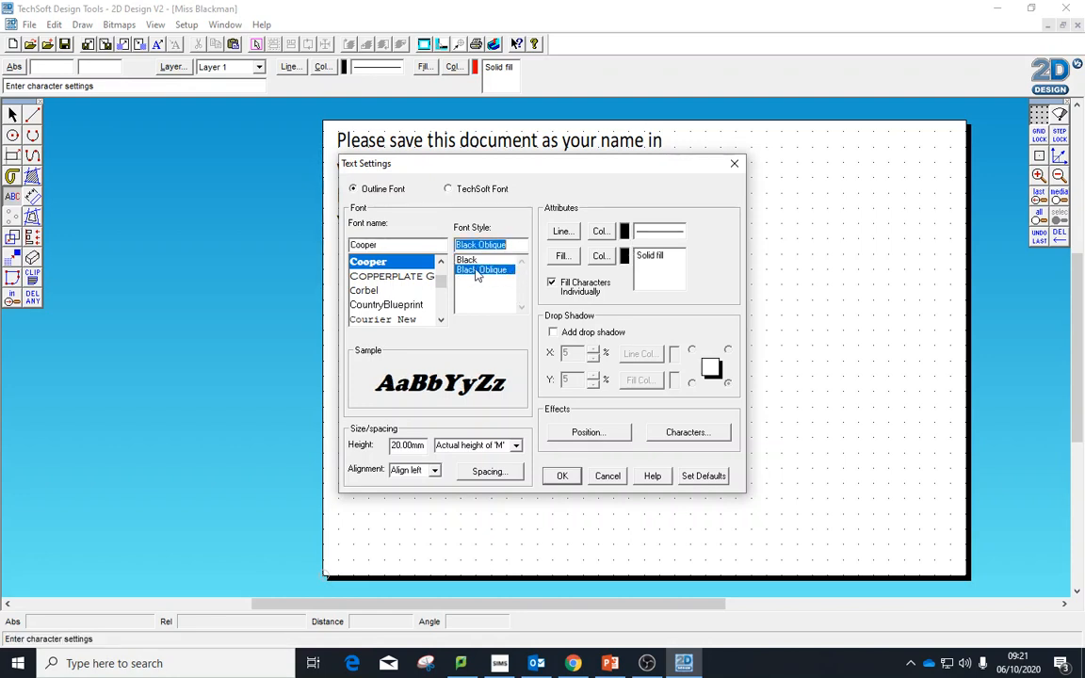
{"action": "left_click", "coordinate": [476, 262]}
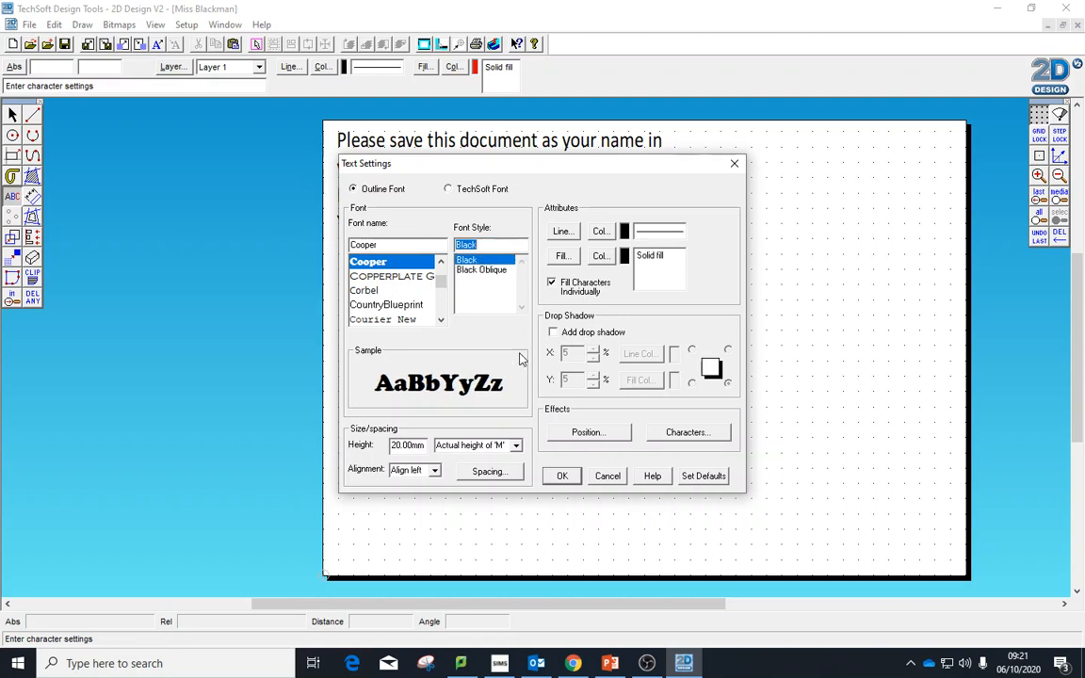
{"action": "left_click", "coordinate": [562, 476]}
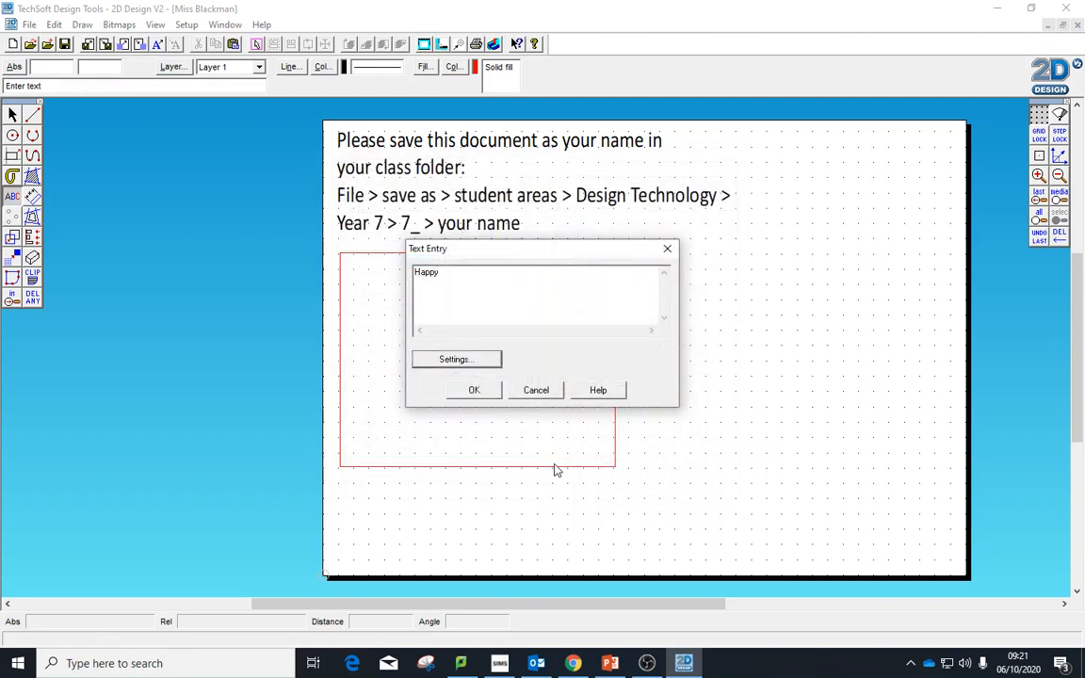
{"action": "left_click", "coordinate": [478, 389]}
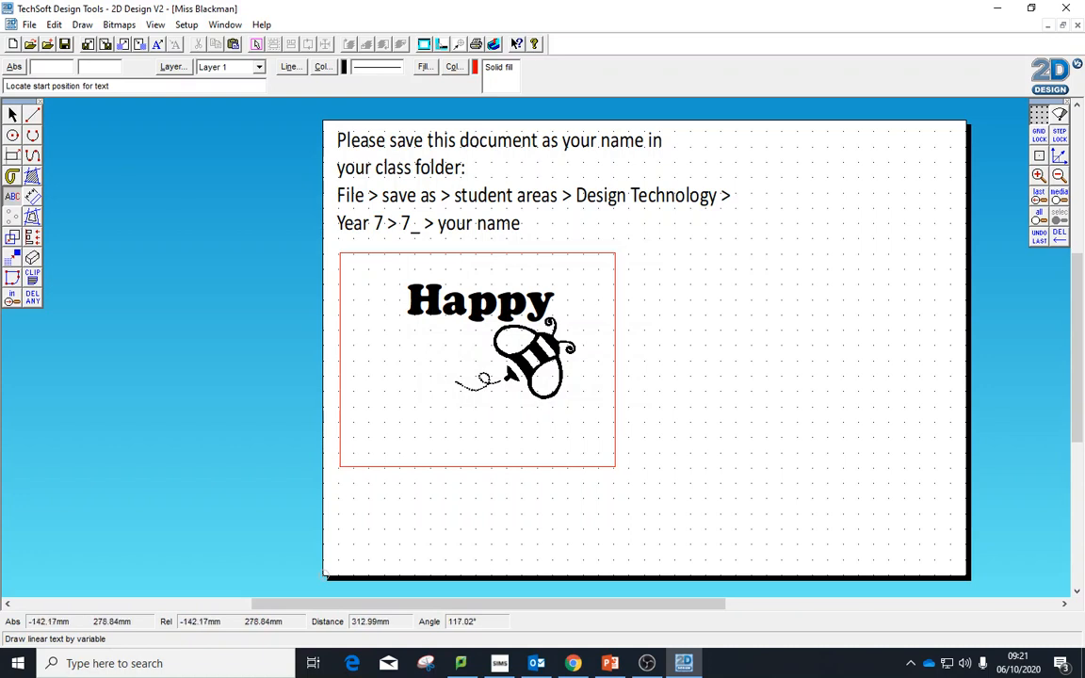
Step: Shrink the "Happy" text, tilt it upward to the right, and move it directly below the bee
{"action": "left_click", "coordinate": [12, 114]}
{"action": "left_click", "coordinate": [451, 303]}
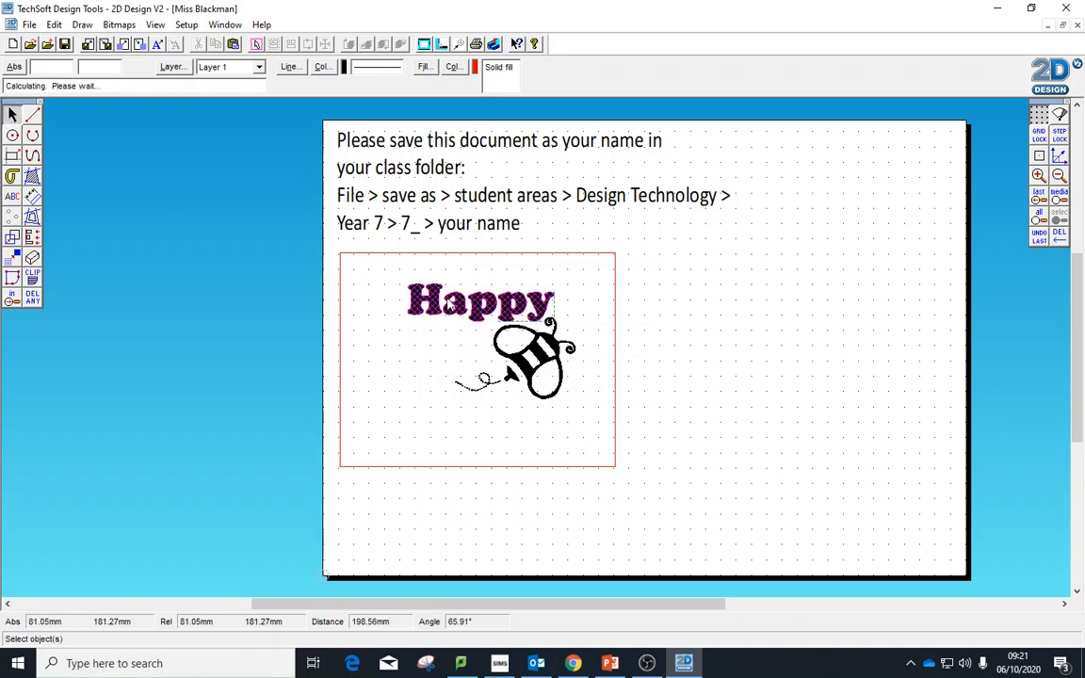
{"action": "left_click_drag", "start_coordinate": [512, 293], "coordinate": [519, 290]}
{"action": "left_click", "coordinate": [733, 383]}
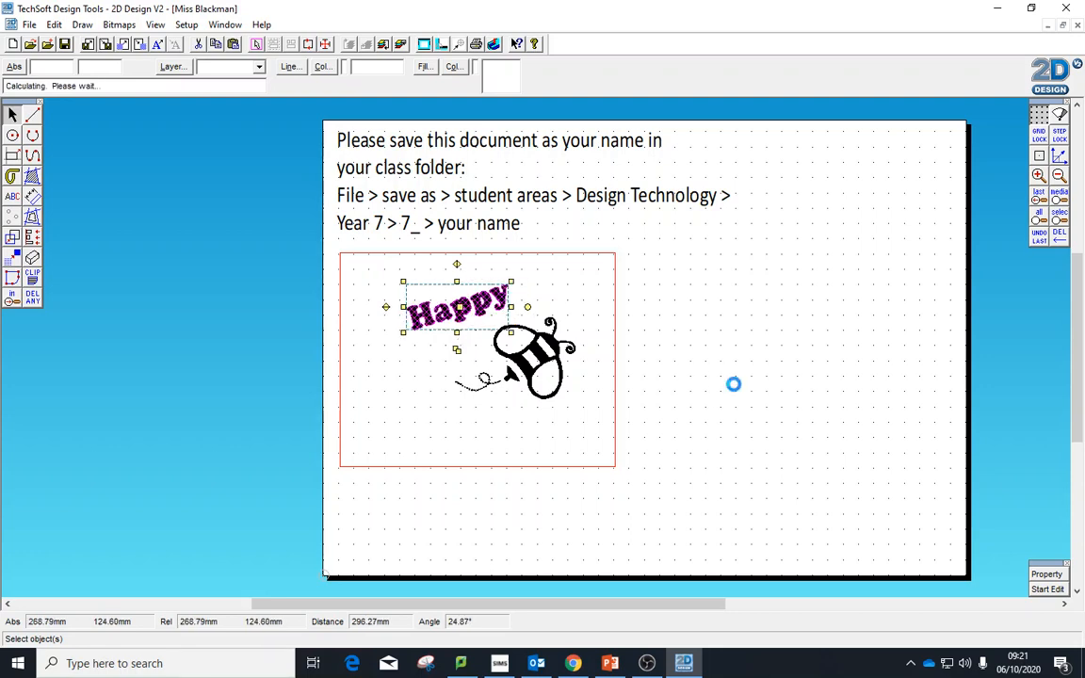
{"action": "left_click", "coordinate": [460, 315]}
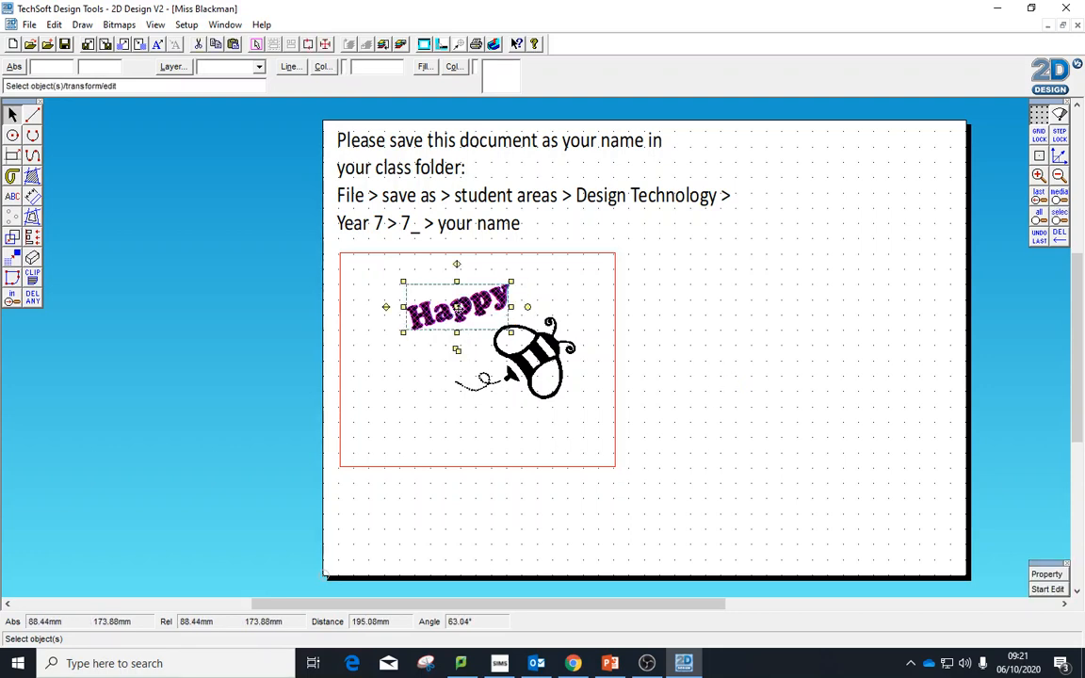
{"action": "left_click_drag", "start_coordinate": [456, 308], "coordinate": [524, 418]}
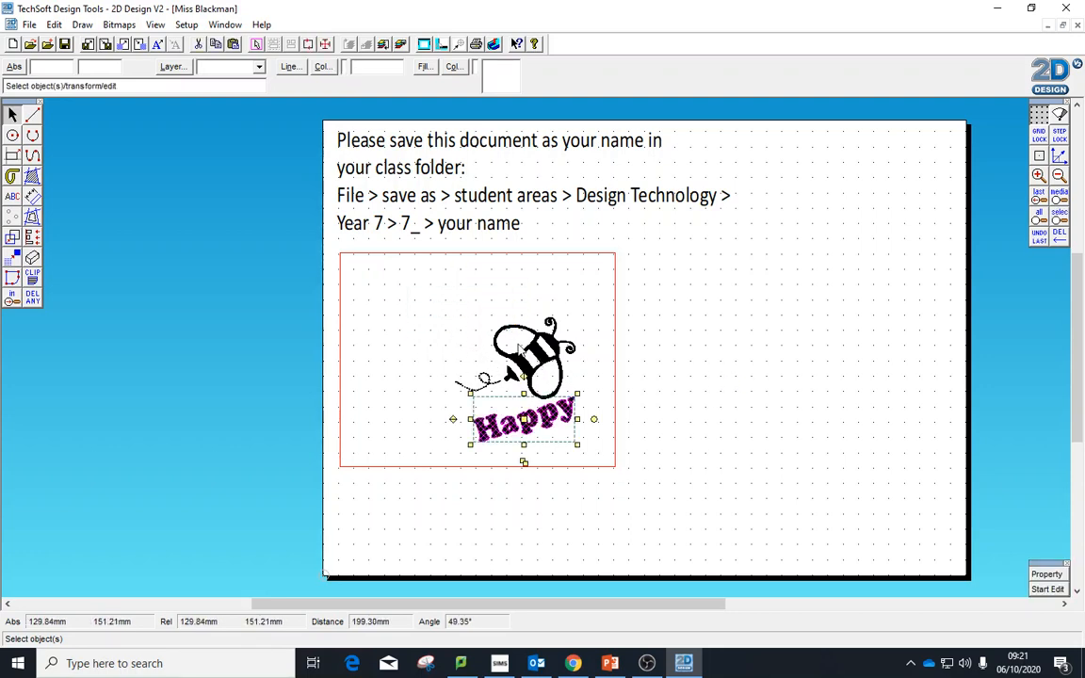
Step: Flip the vectorised bee vertically and back upright, and mirror it horizontally so it faces left
{"action": "left_click", "coordinate": [517, 326]}
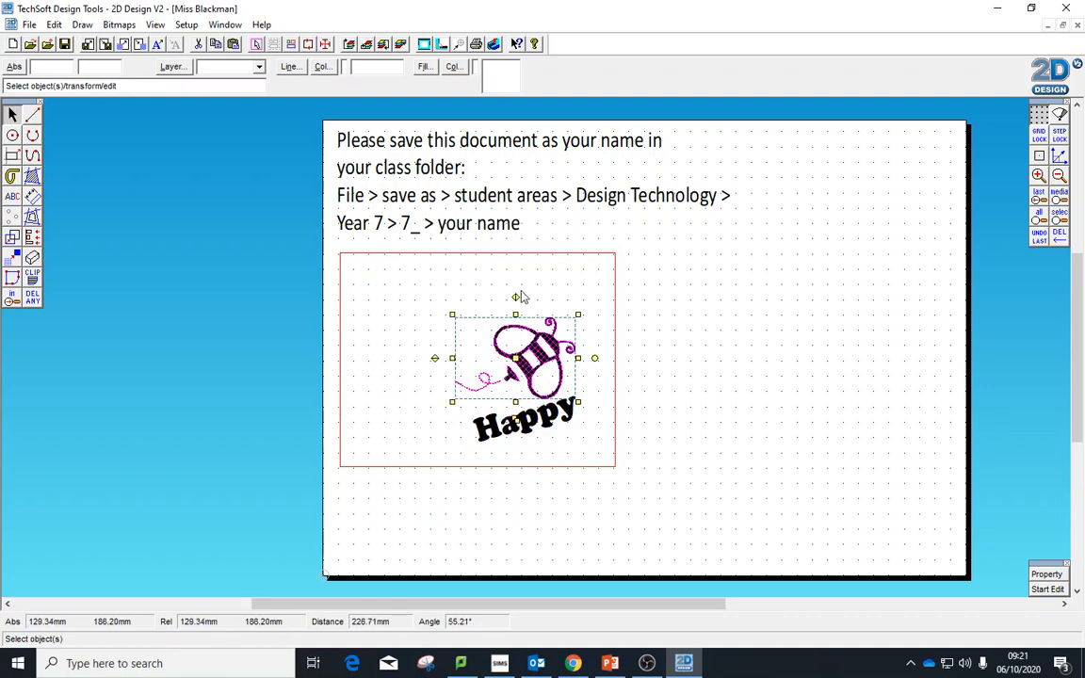
{"action": "left_click_drag", "start_coordinate": [516, 296], "coordinate": [434, 357]}
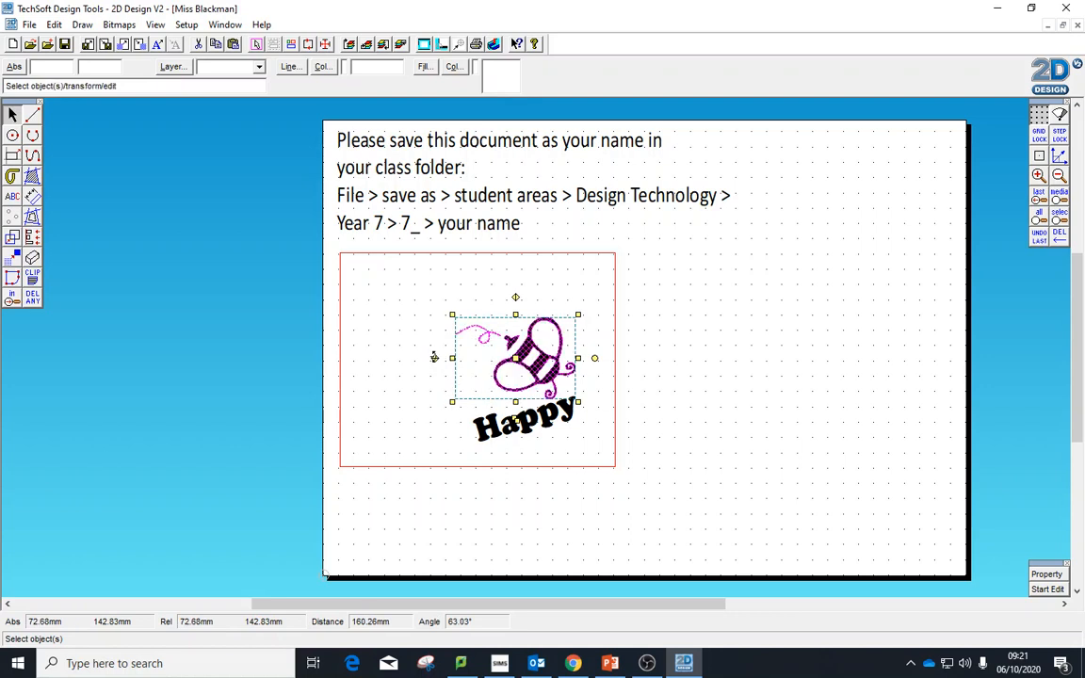
{"action": "left_click", "coordinate": [434, 357]}
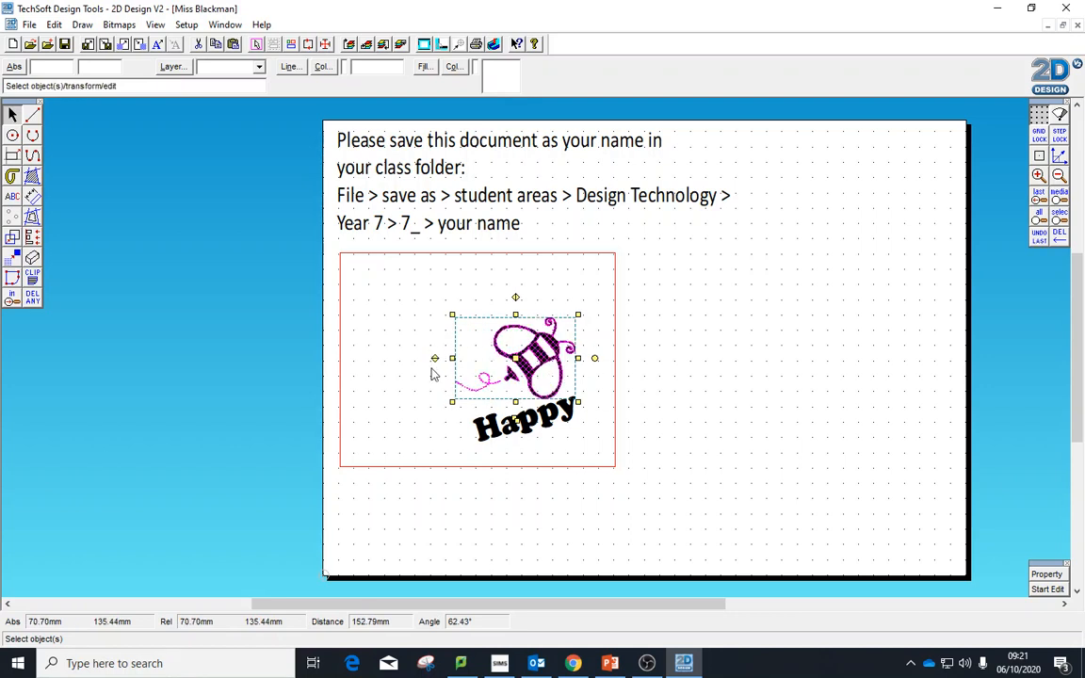
{"action": "left_click", "coordinate": [516, 297]}
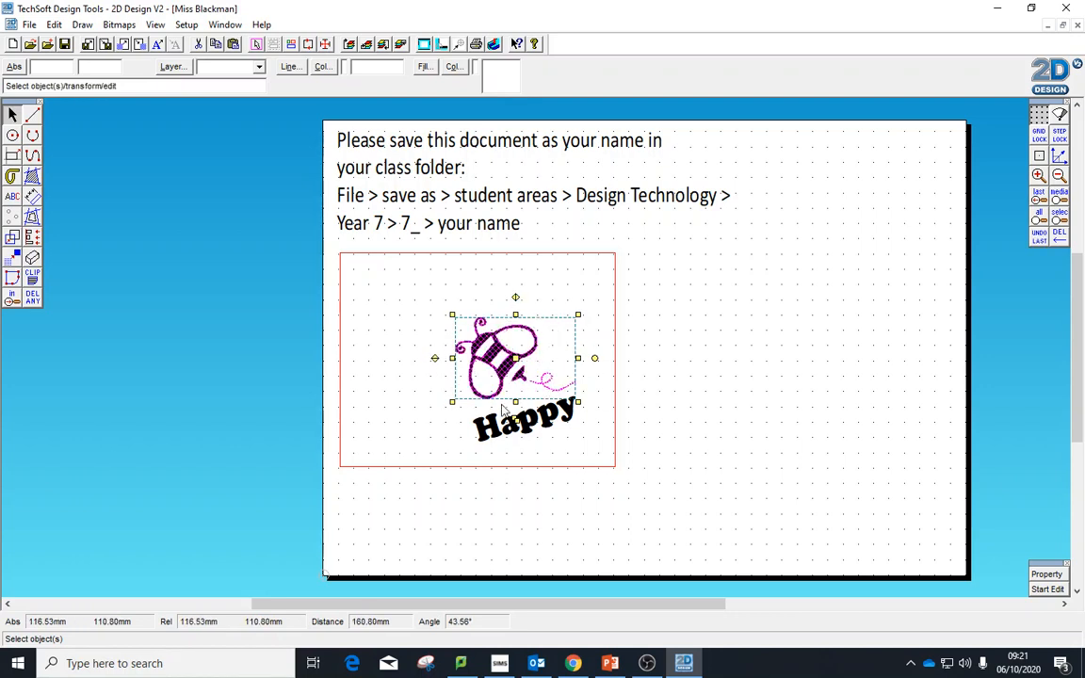